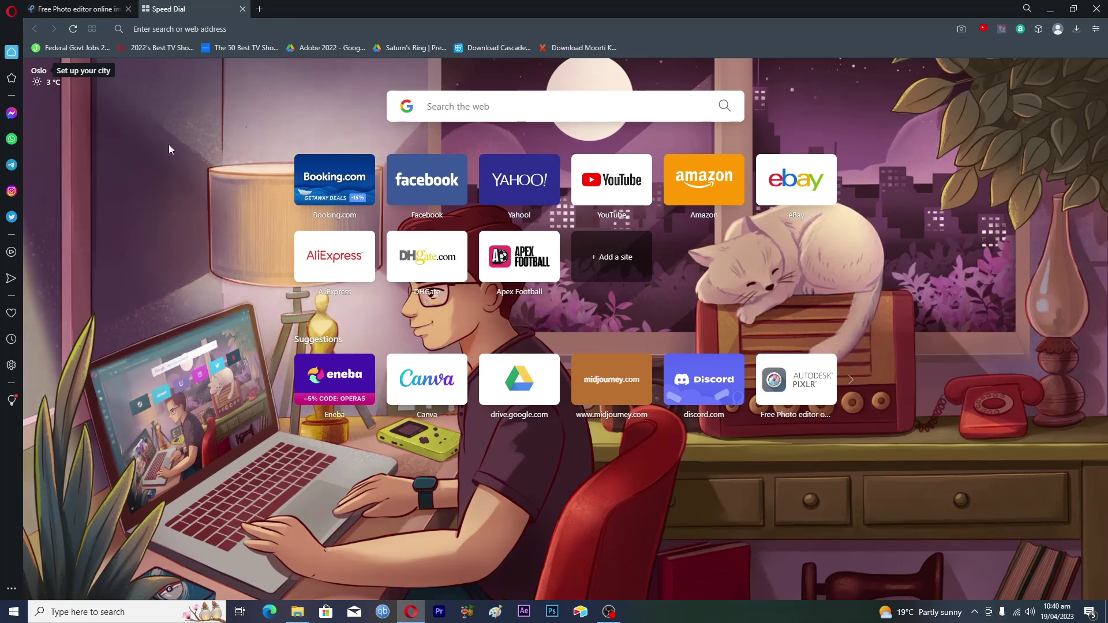
# Search Google for 'canva' from the Opera address bar.
pyautogui.click(158, 30)
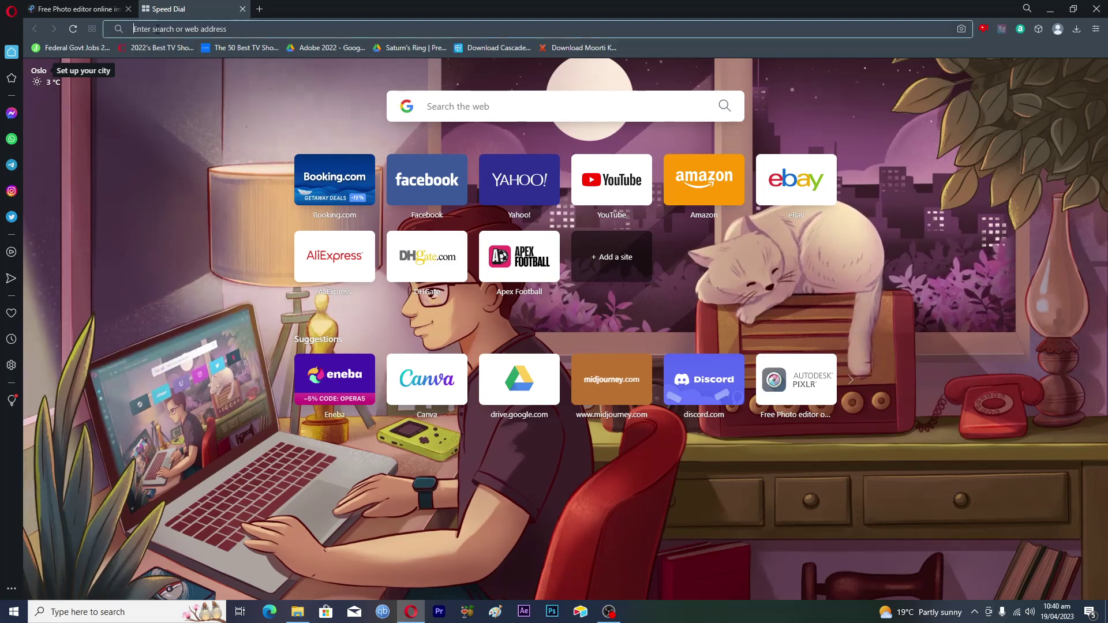
pyautogui.write('canva')
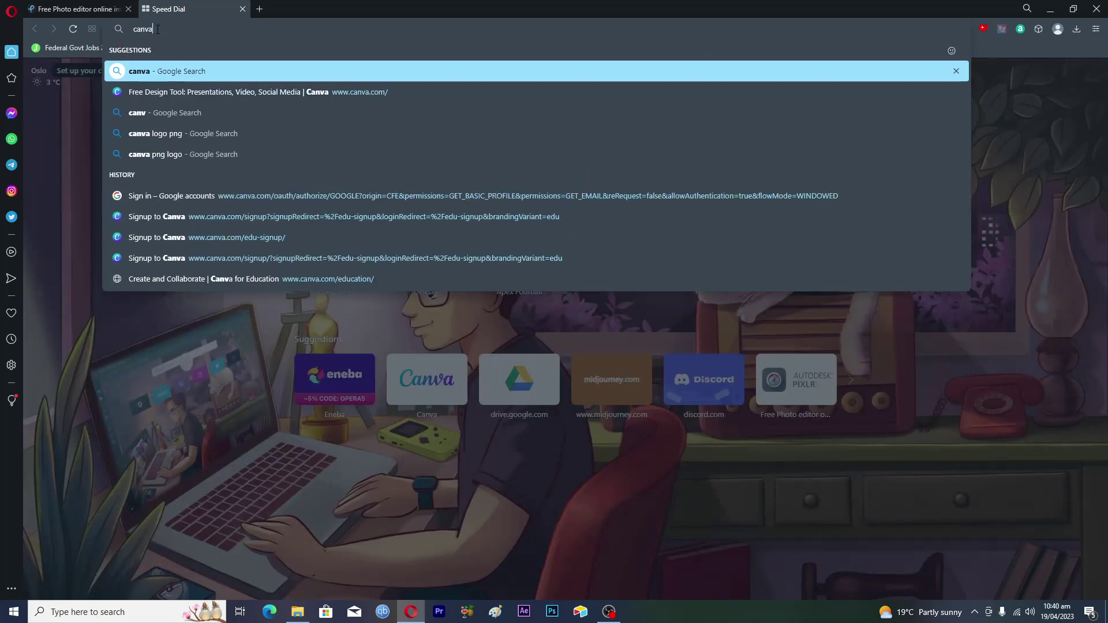
pyautogui.press('Return')
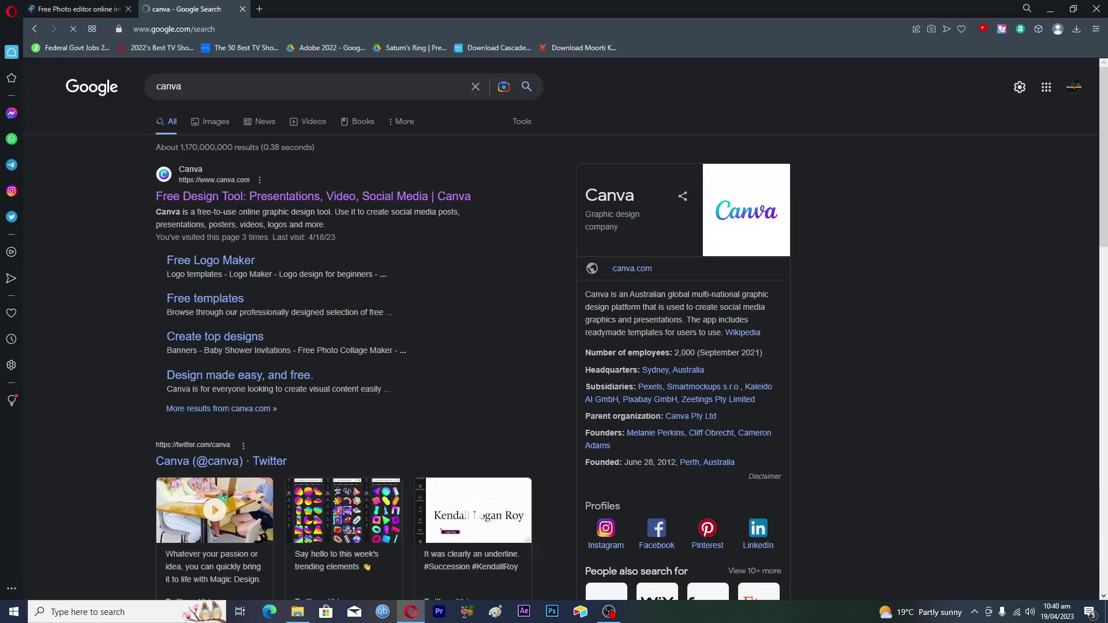
# Open the official Canva site from the results and sign in with a Google account.
pyautogui.click(206, 199)
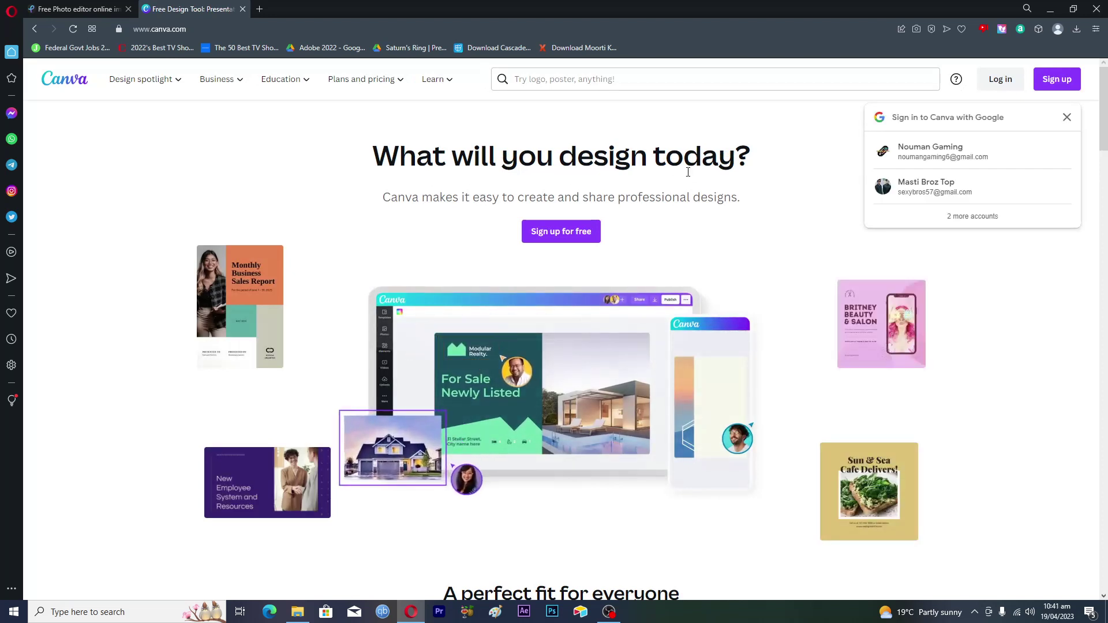
pyautogui.click(928, 156)
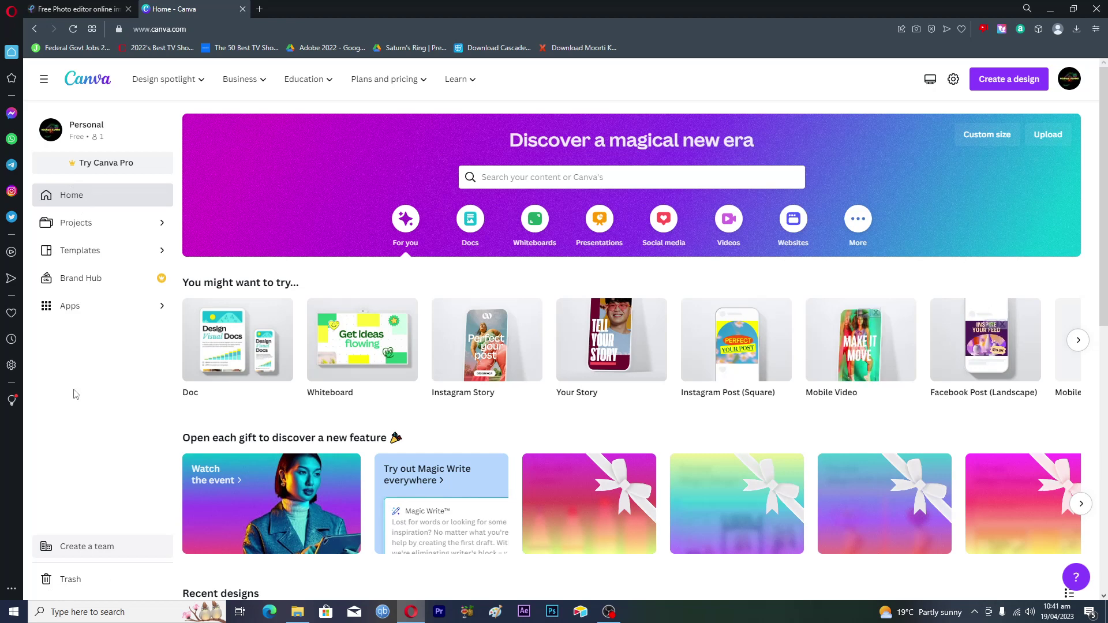
# Create a blank YouTube Thumbnail design from the suggested design types carousel.
pyautogui.click(1077, 345)
pyautogui.click(1077, 346)
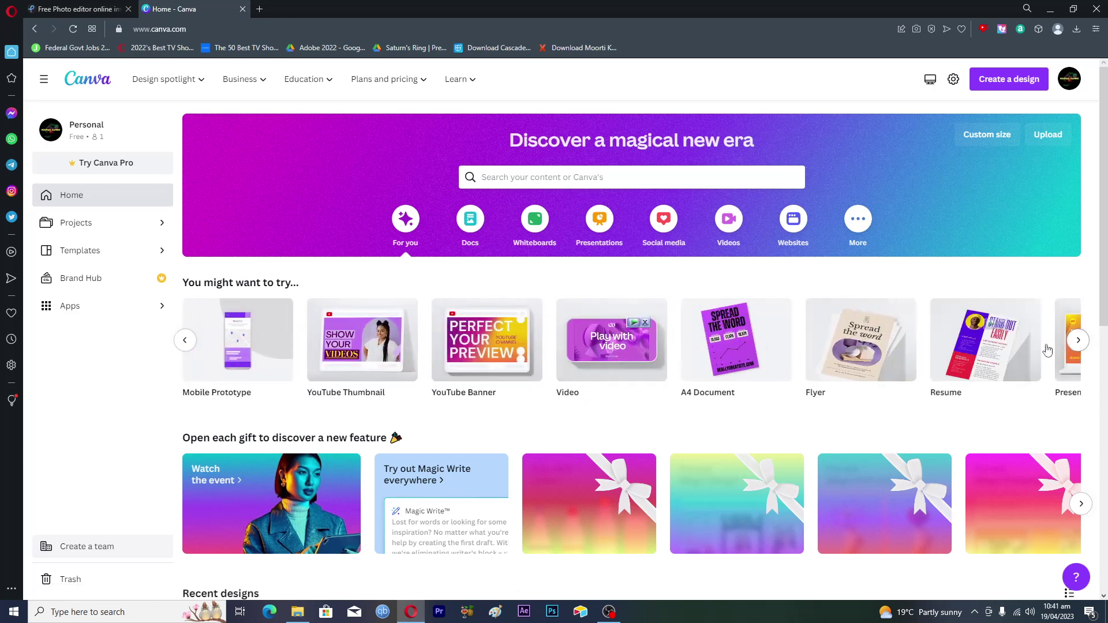
pyautogui.click(184, 340)
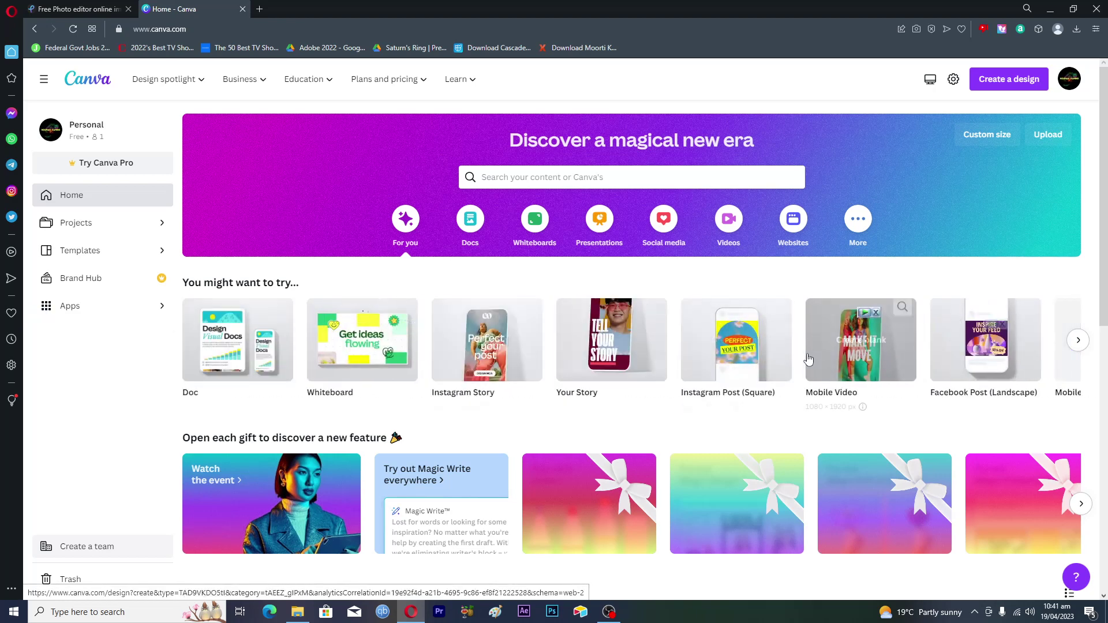
pyautogui.click(1078, 341)
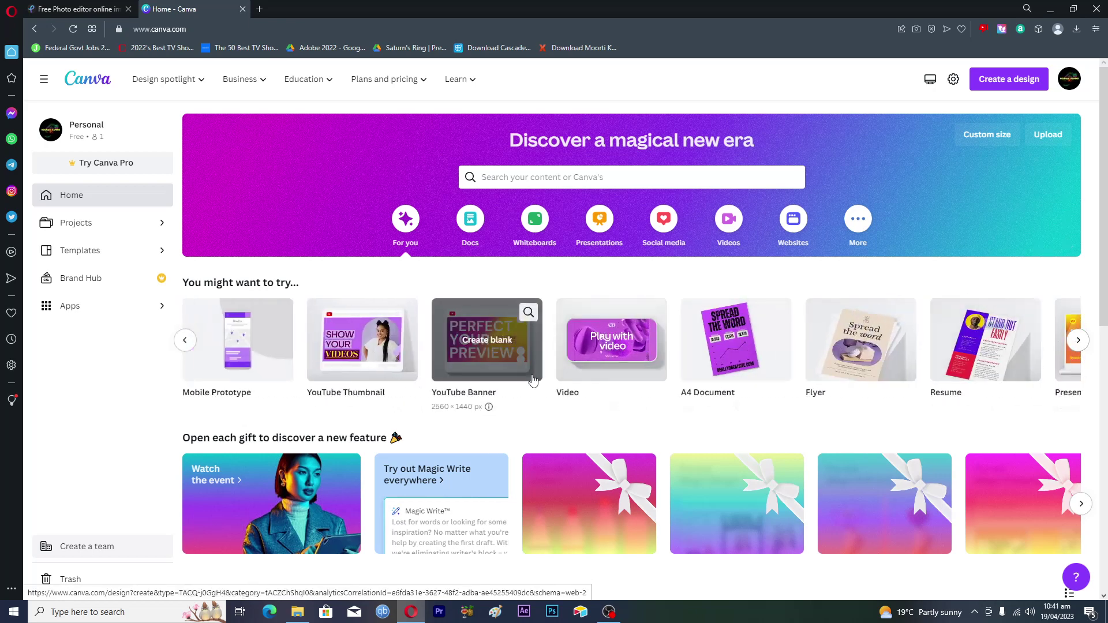
pyautogui.click(359, 348)
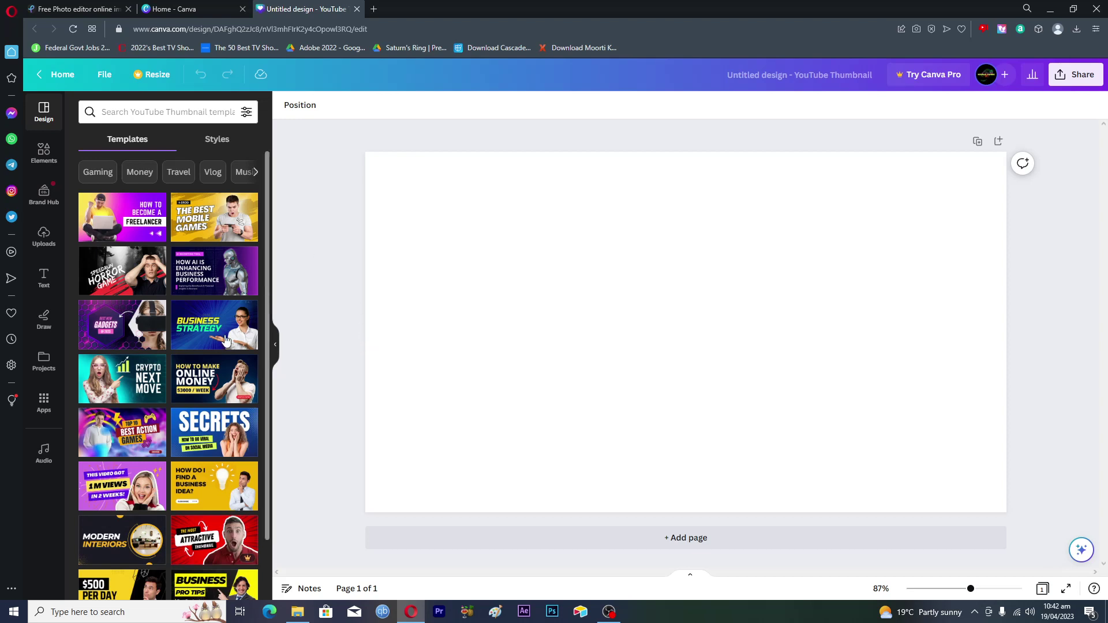
# Browse the previously uploaded images in the Uploads panel.
pyautogui.scroll(-3, 207, 367)
pyautogui.scroll(3, 213, 400)
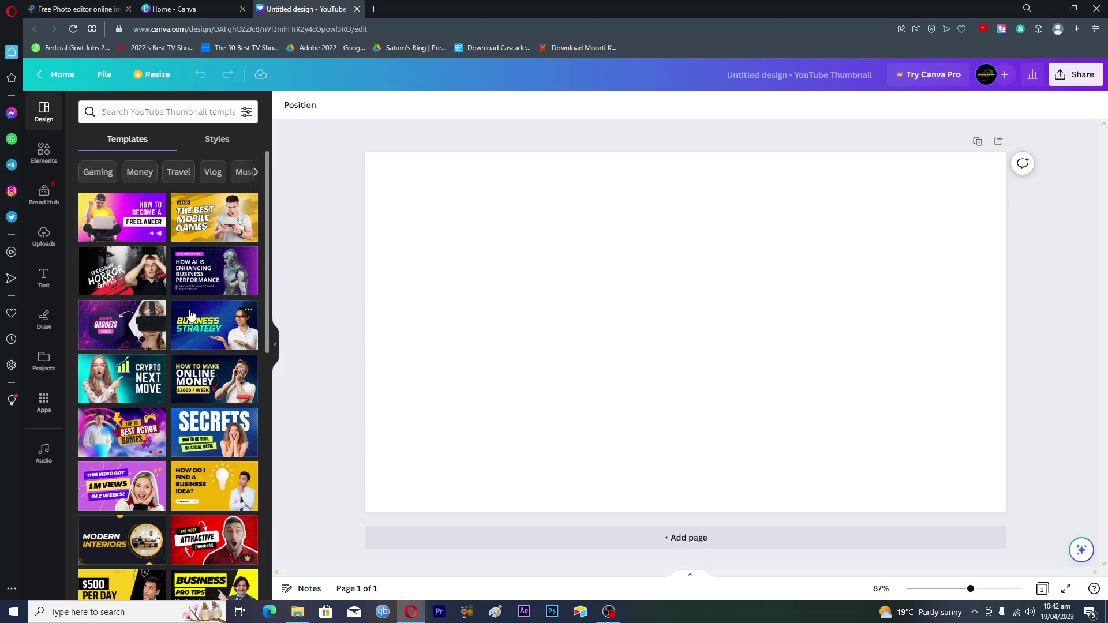
pyautogui.moveTo(113, 291)
pyautogui.click(45, 242)
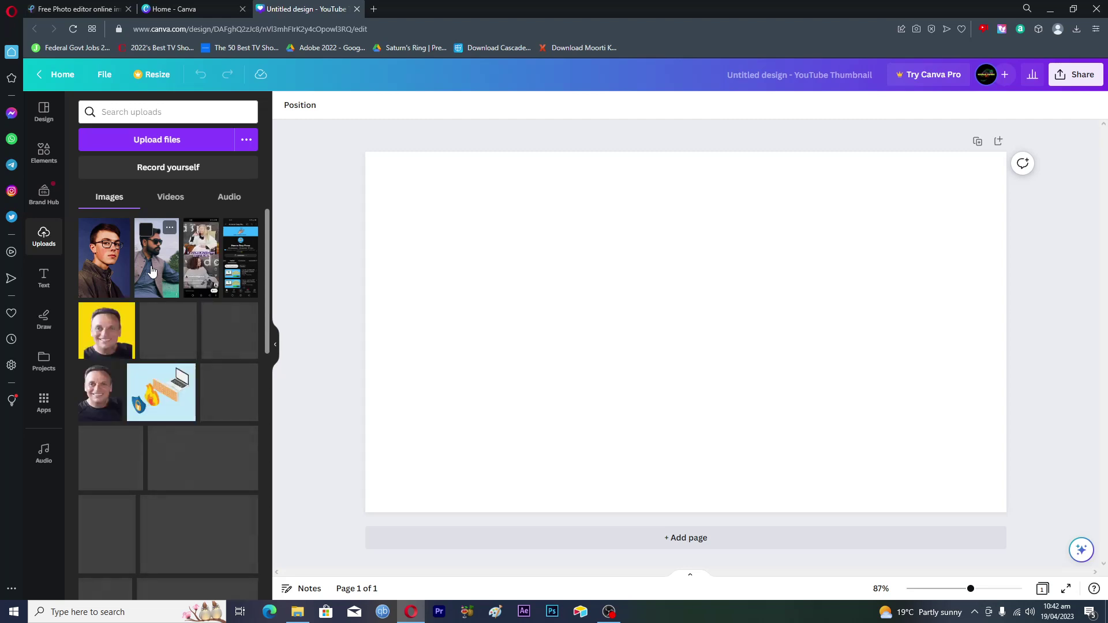
pyautogui.scroll(-10, 214, 421)
pyautogui.scroll(-3, 214, 421)
pyautogui.scroll(12, 214, 417)
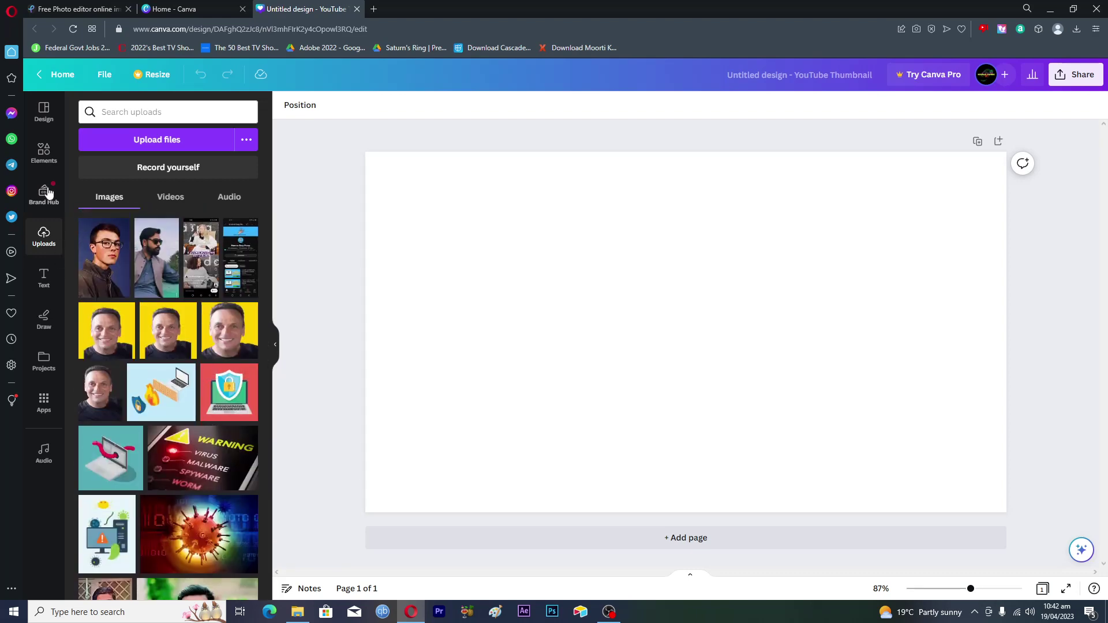
# Open Canva's Photos stock library by way of the Elements and Apps panels.
pyautogui.click(45, 165)
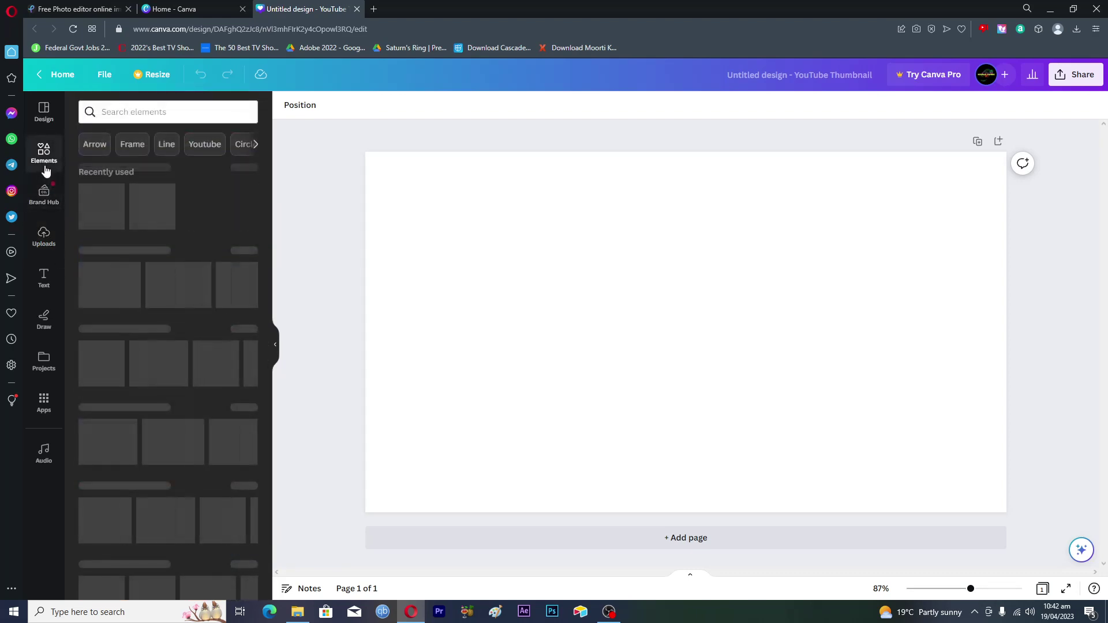
pyautogui.click(44, 402)
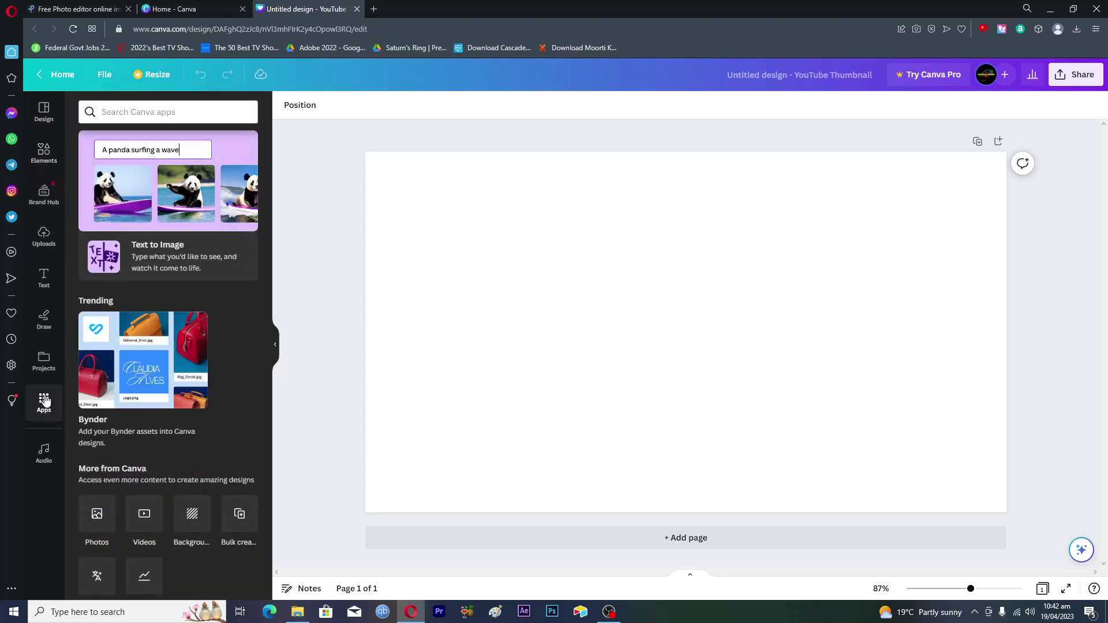
pyautogui.scroll(-1, 115, 481)
pyautogui.click(104, 462)
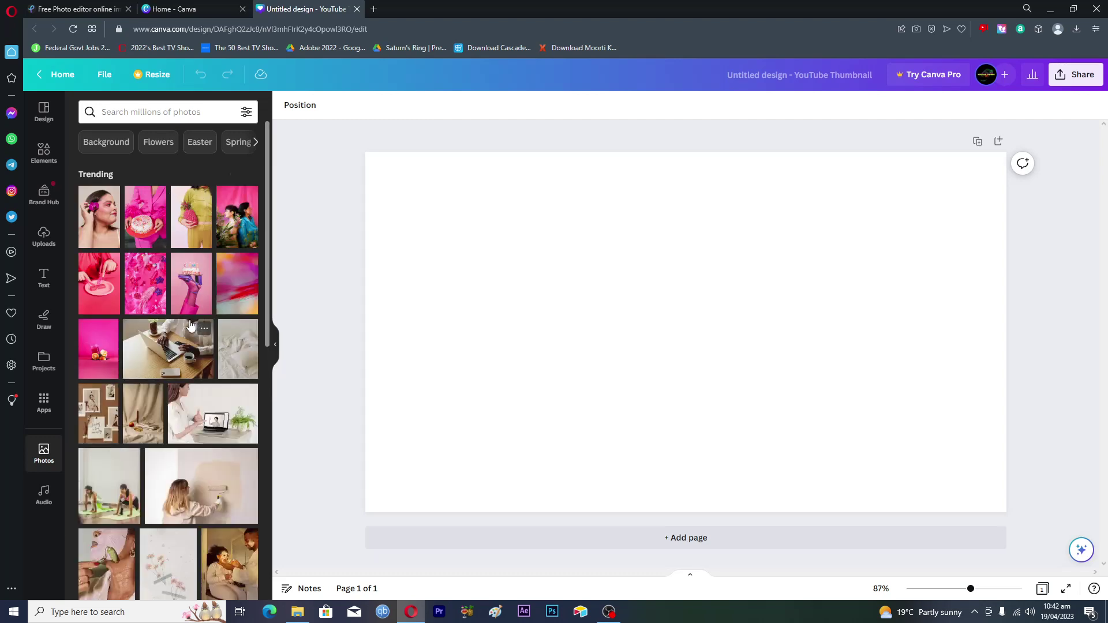
# Search stock photos for 'person' and add the woman-in-a-brown-hat photo to the thumbnail.
pyautogui.click(130, 113)
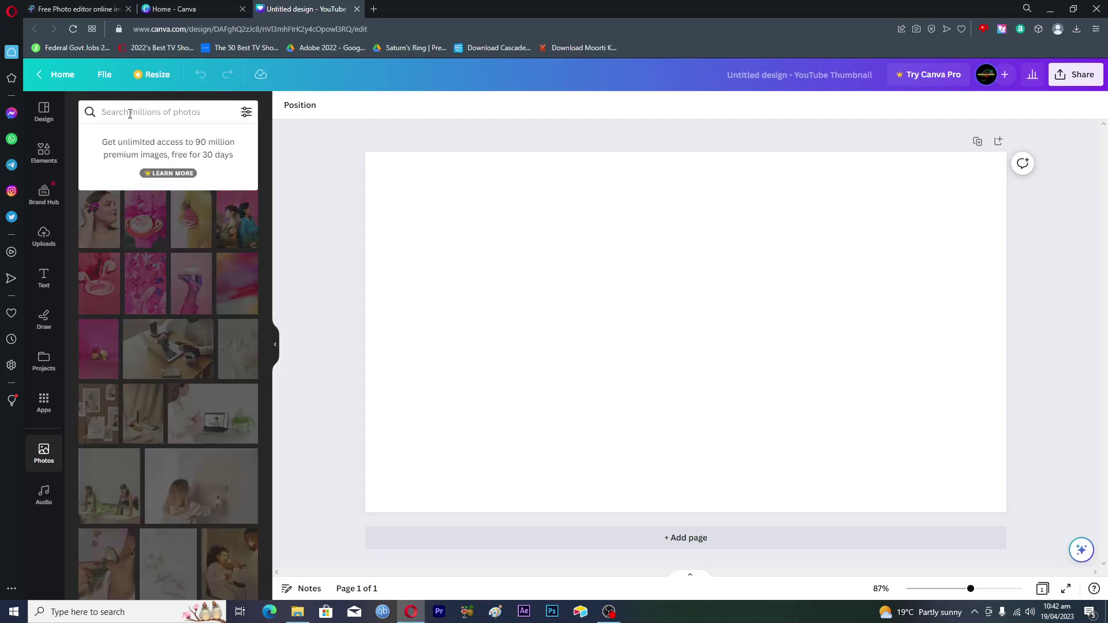
pyautogui.write('person')
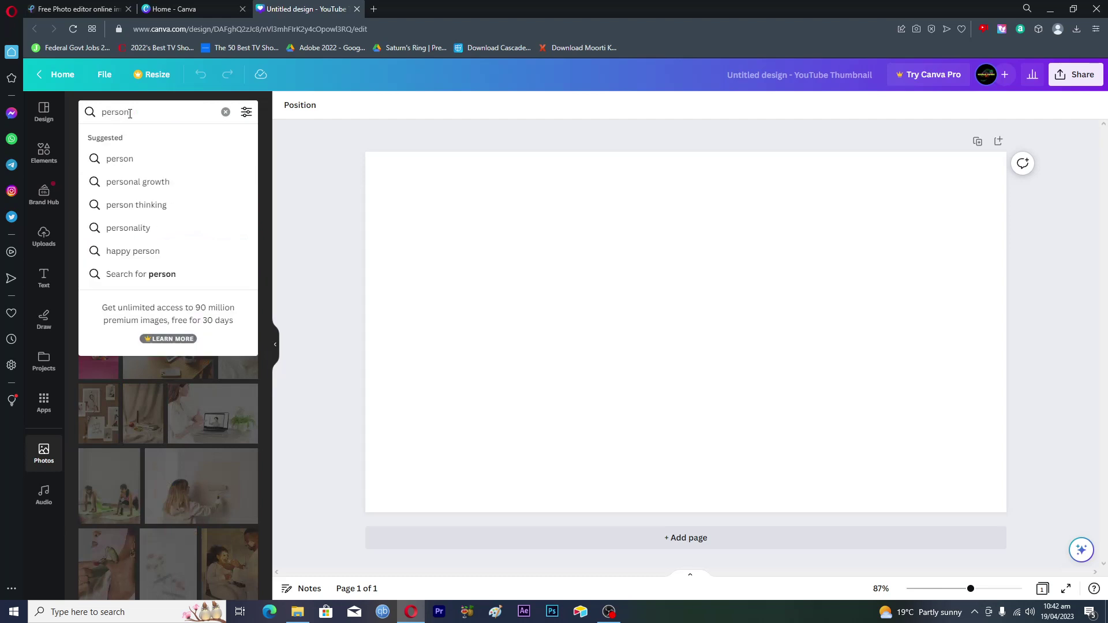
pyautogui.press('Return')
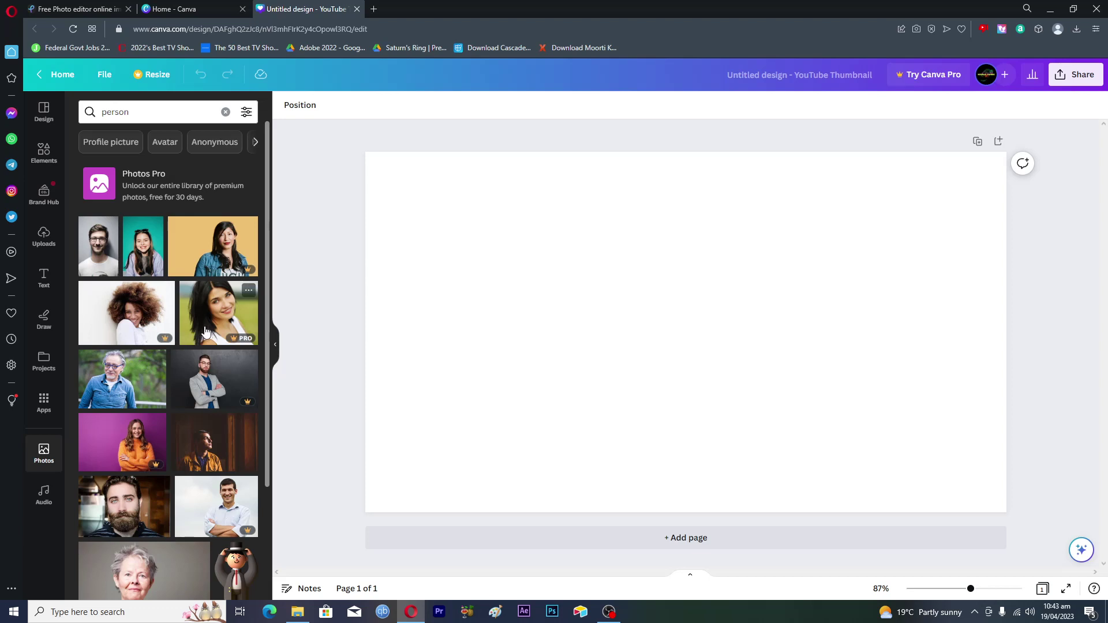
pyautogui.scroll(-4, 225, 375)
pyautogui.scroll(-4, 225, 392)
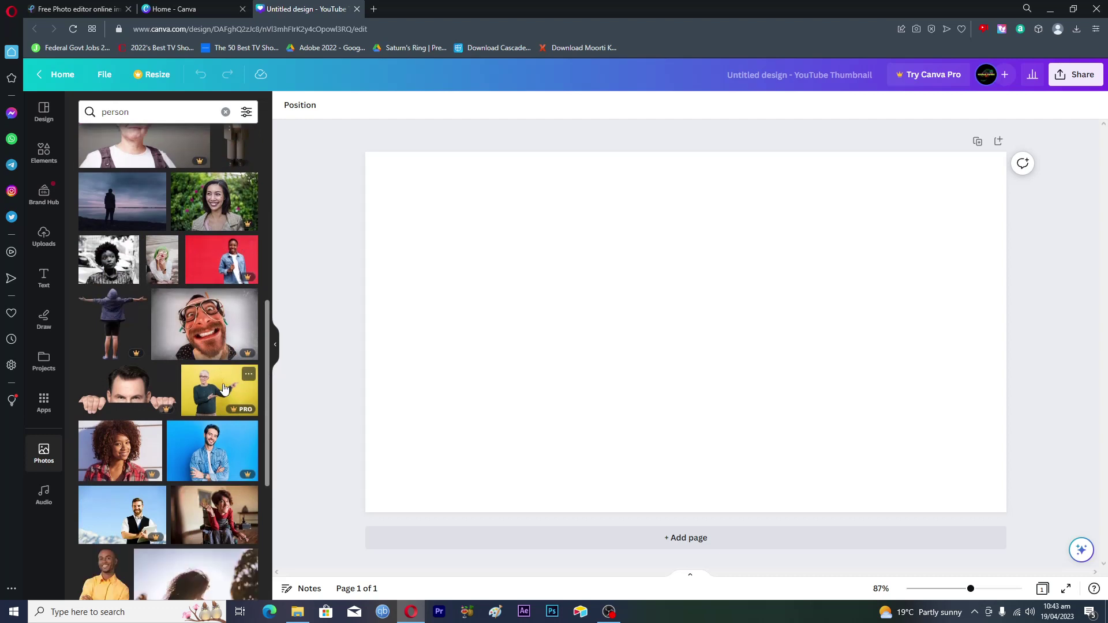
pyautogui.scroll(-4, 225, 388)
pyautogui.scroll(2, 225, 388)
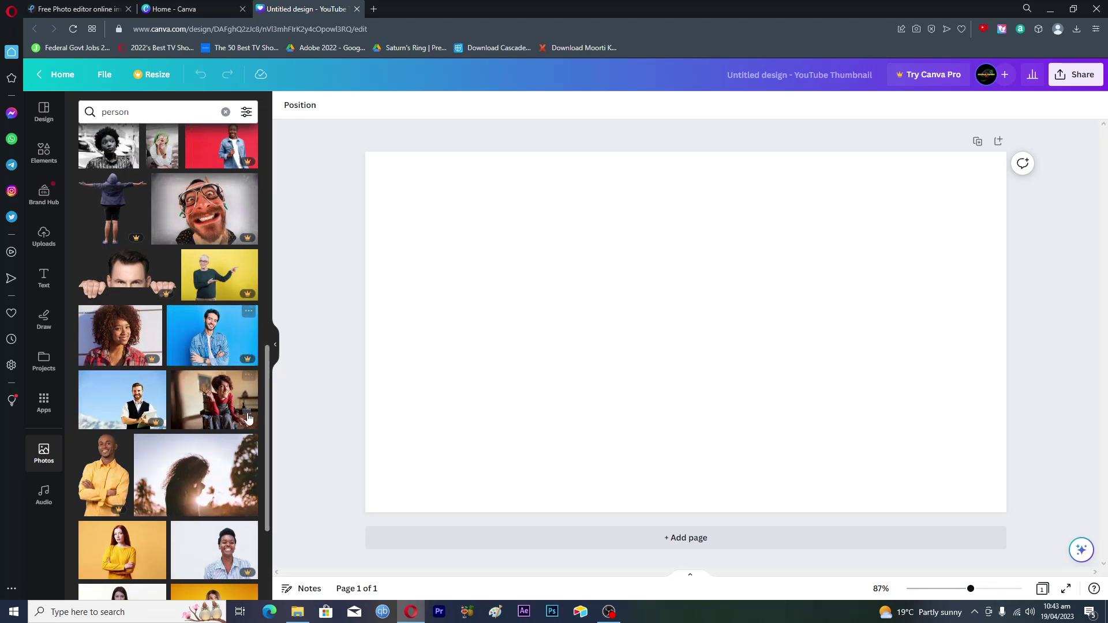
pyautogui.scroll(-3, 249, 363)
pyautogui.scroll(-3, 249, 419)
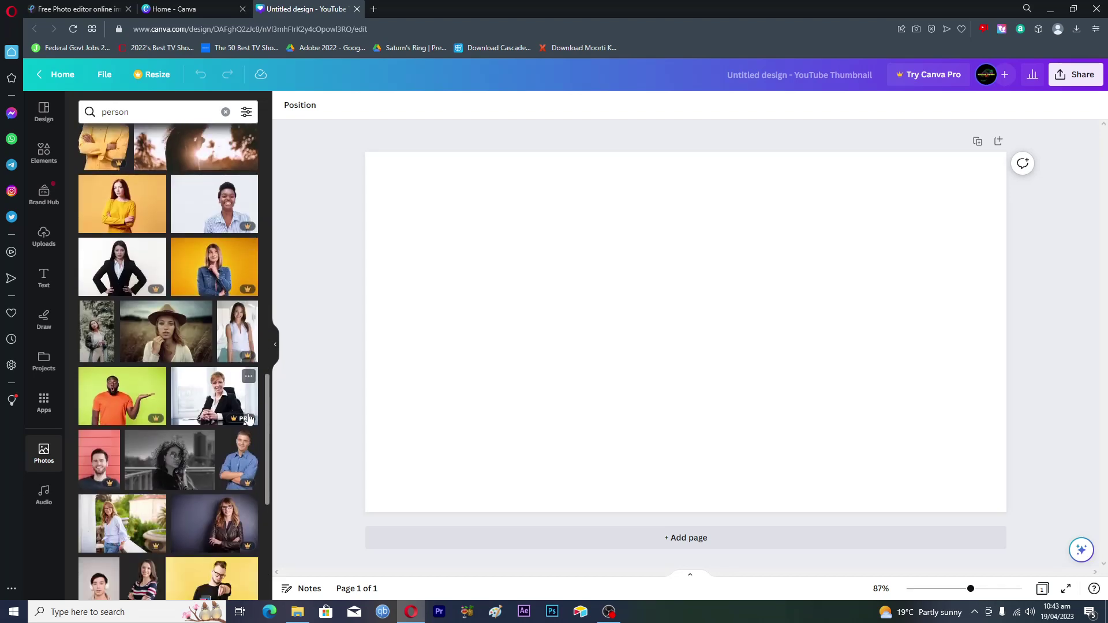
pyautogui.click(167, 334)
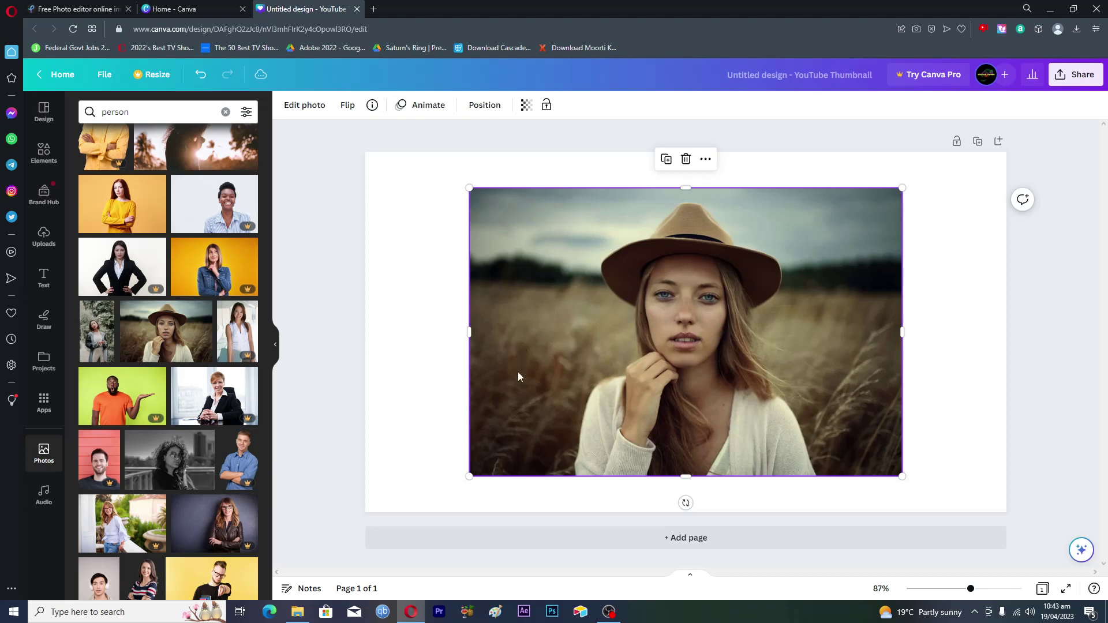
# Try setting the photo as the page background, then undo it.
pyautogui.rightClick(549, 284)
pyautogui.click(619, 531)
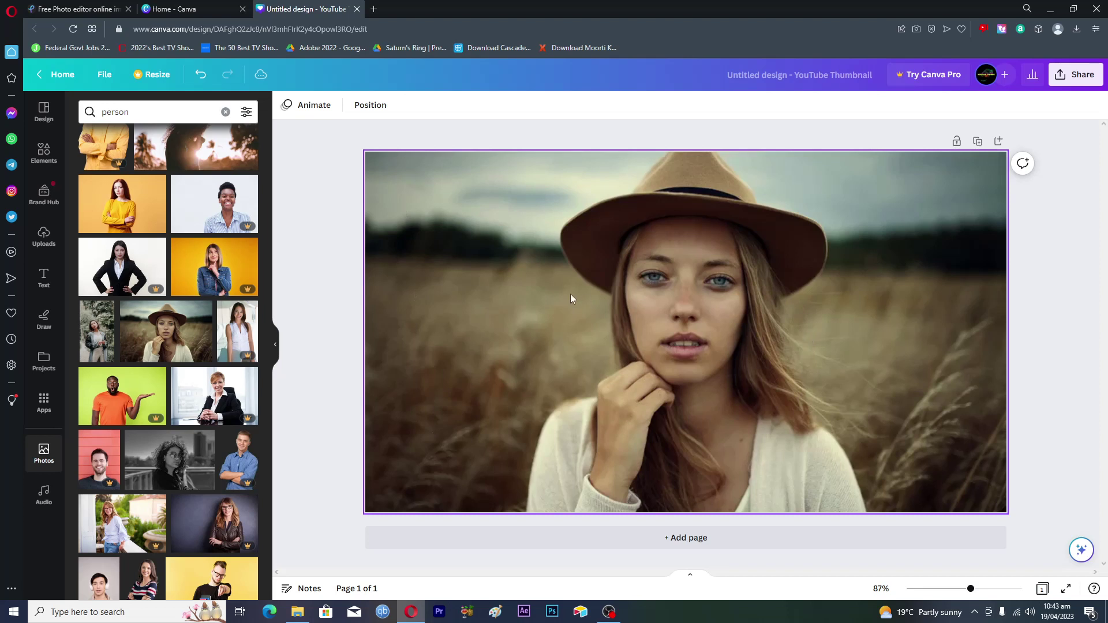
pyautogui.hotkey('ctrl', 'z')
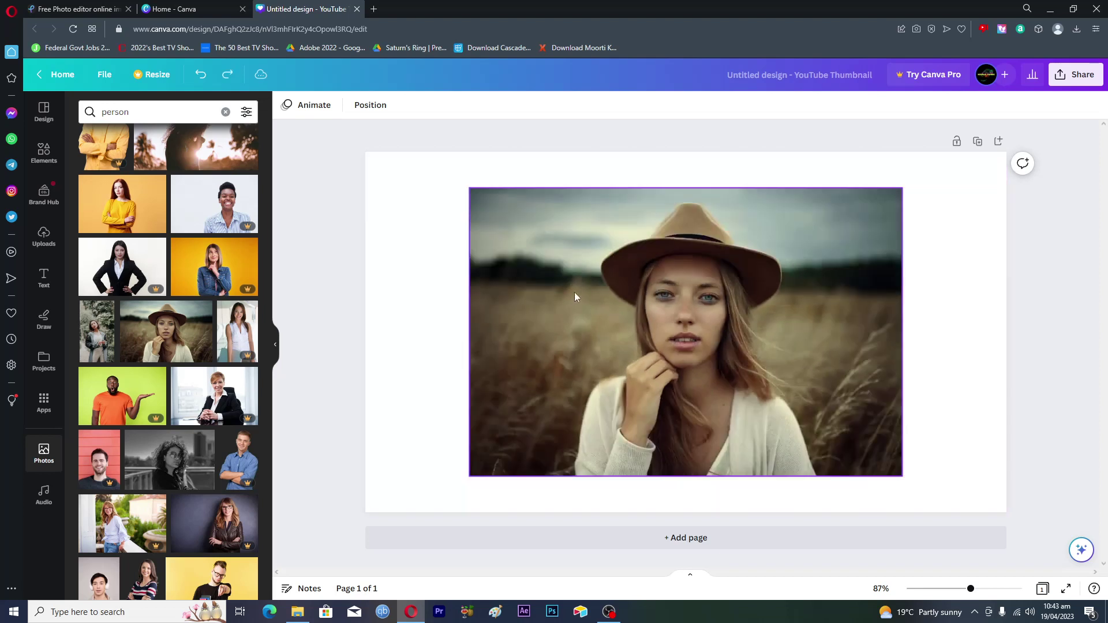
# Enlarge the photo by its corners to about 1,081 × 720, filling the canvas height.
pyautogui.click(474, 195)
pyautogui.moveTo(466, 186); pyautogui.dragTo(410, 166)
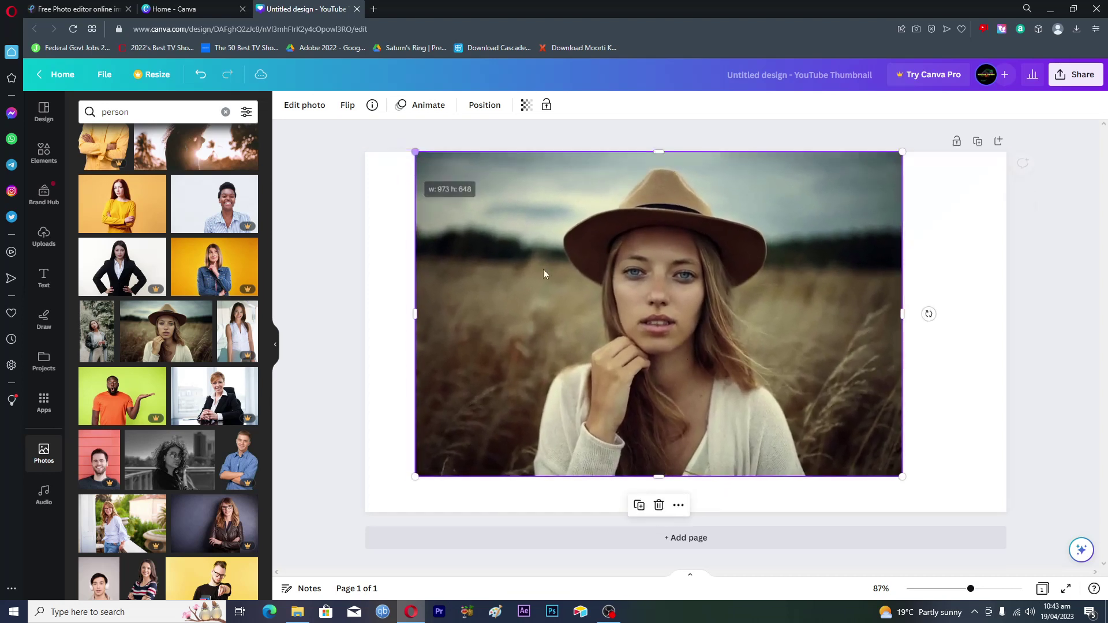
pyautogui.moveTo(902, 477); pyautogui.dragTo(967, 500)
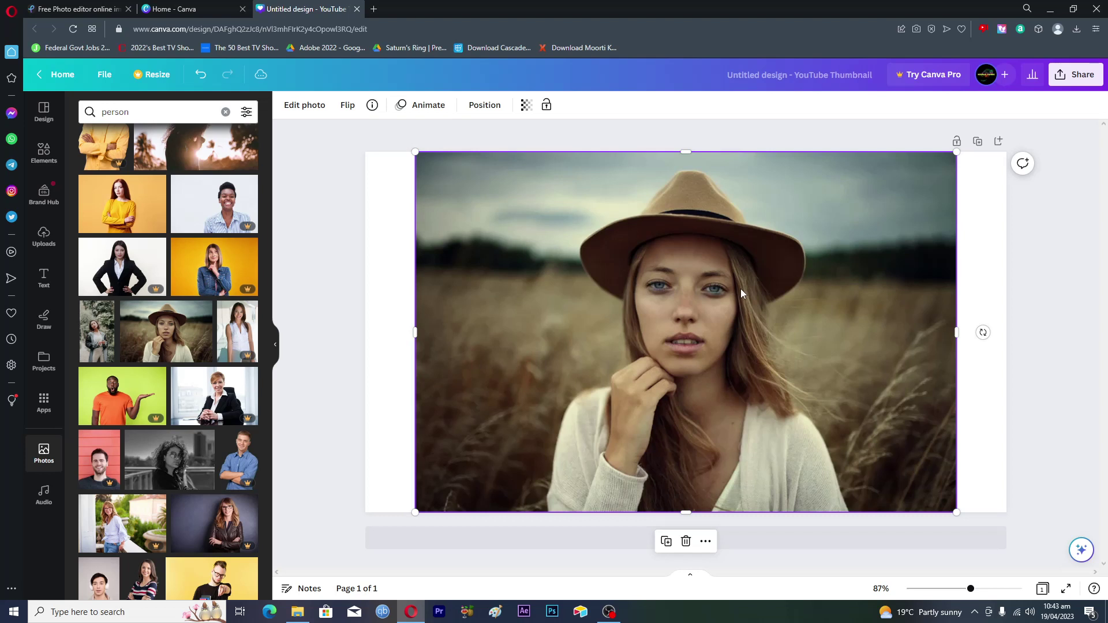
pyautogui.click(794, 76)
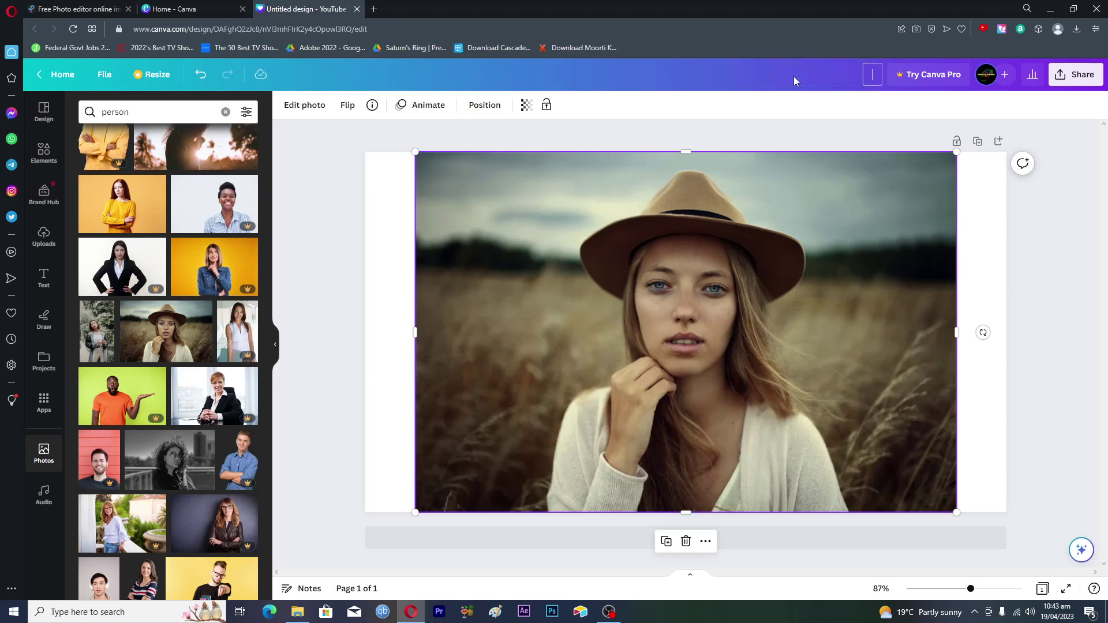
# Rename the design 'a girl with a hat' and download it as a PNG.
pyautogui.write('a girl with a hat')
pyautogui.click(1072, 77)
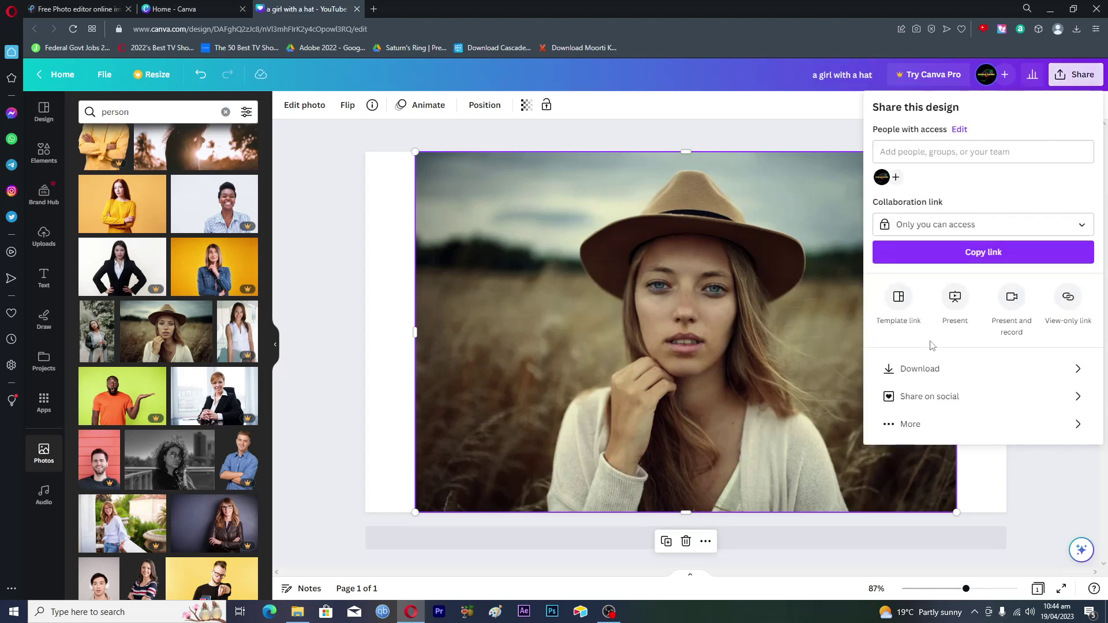
pyautogui.click(920, 369)
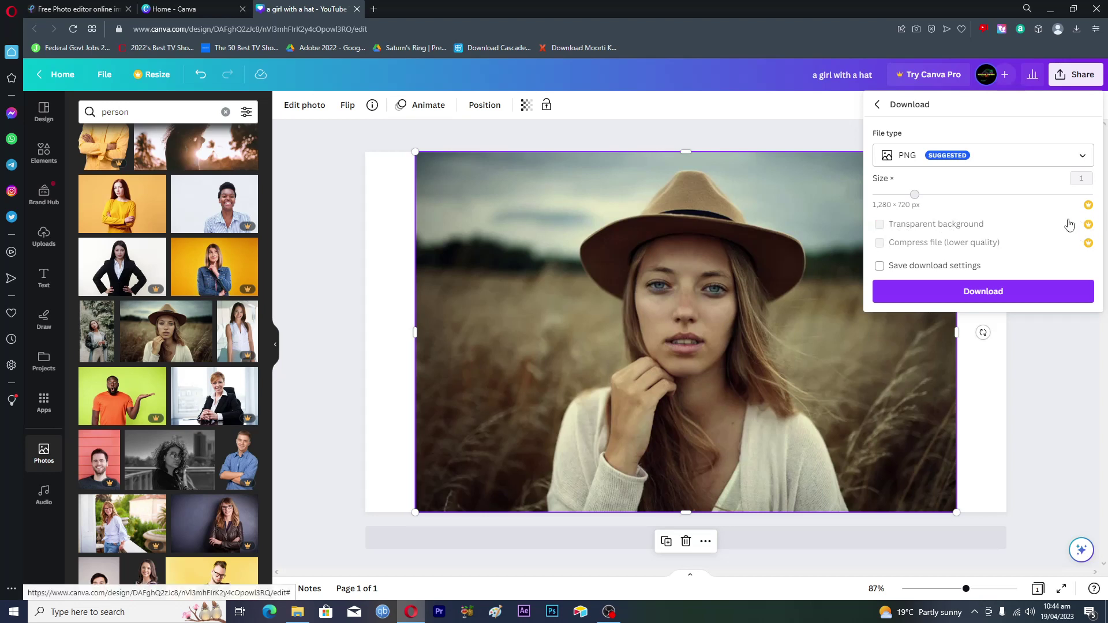
pyautogui.click(987, 293)
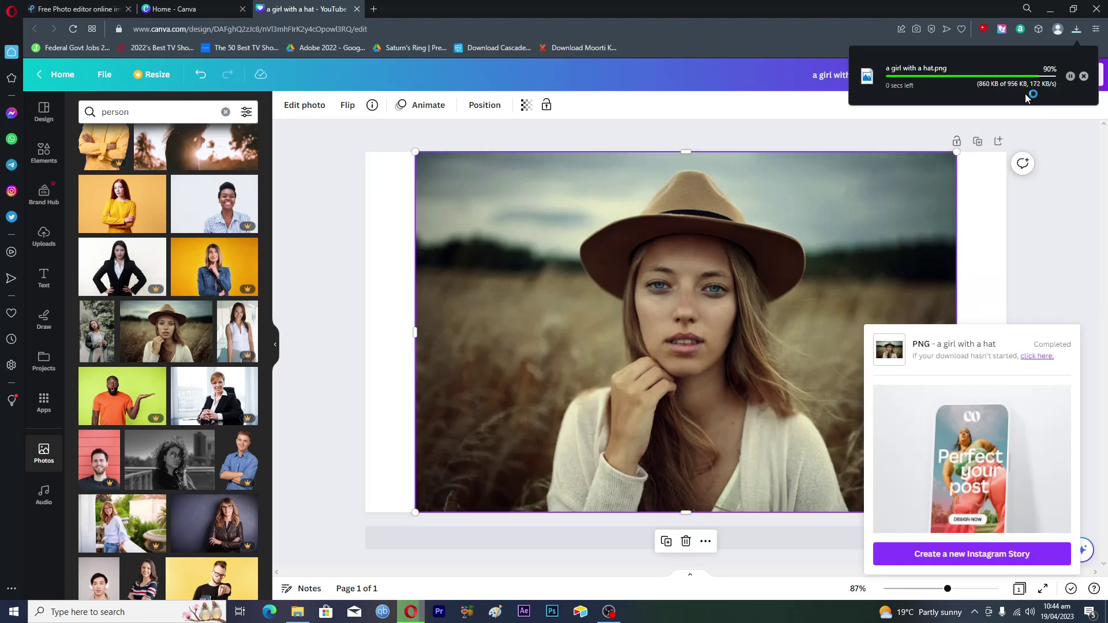
# Preview the downloaded 'a girl with a hat.png' from its folder, then return to Canva.
pyautogui.click(1085, 76)
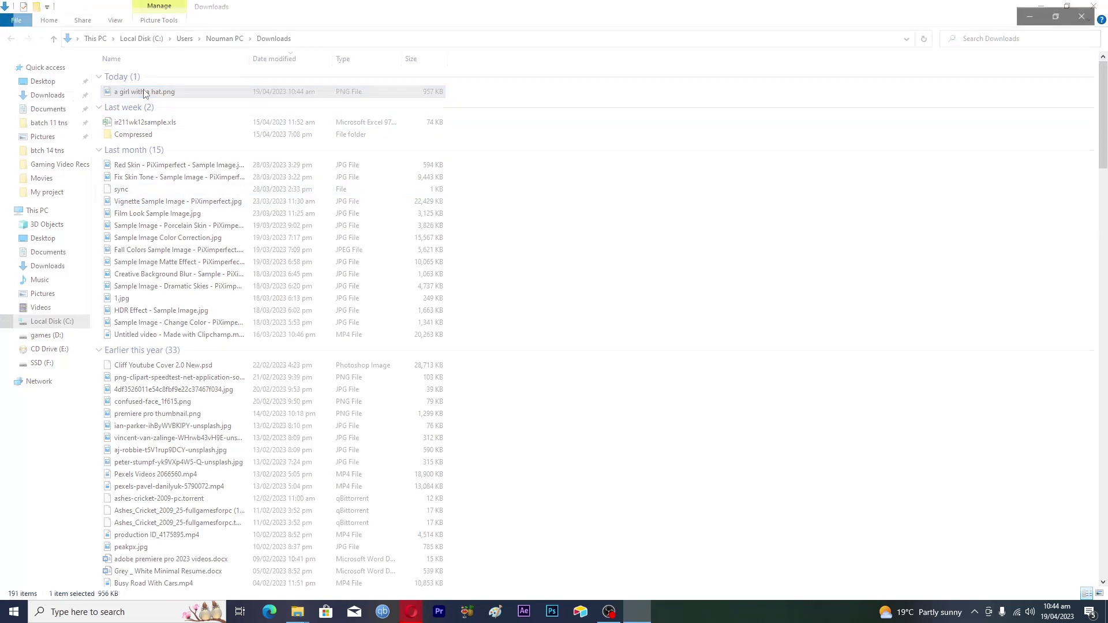
pyautogui.doubleClick(144, 92)
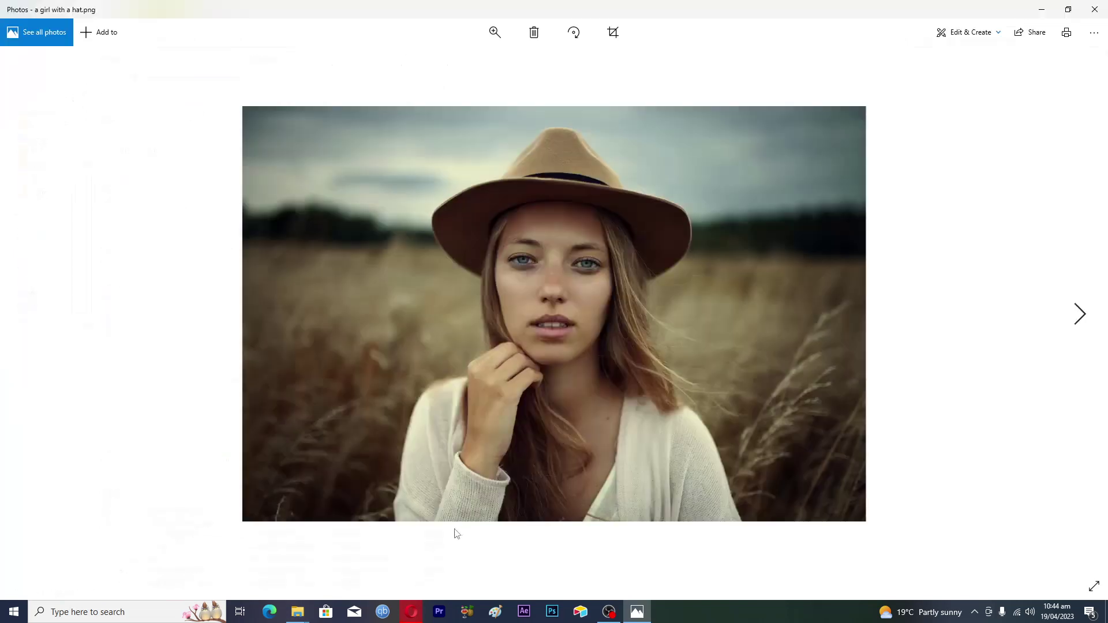
pyautogui.click(411, 611)
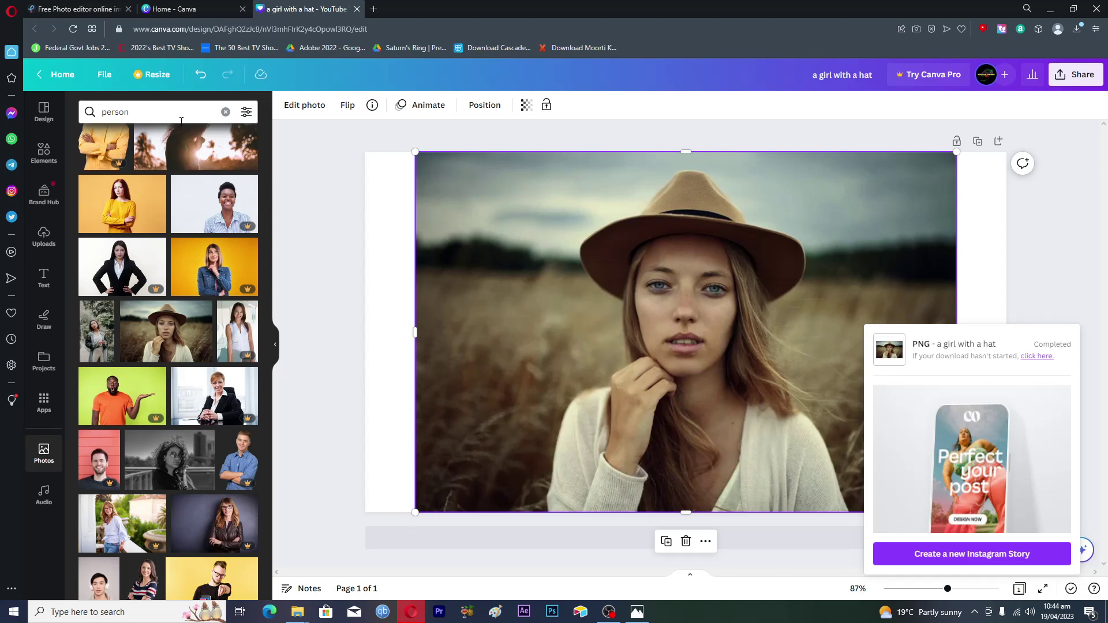
# Switch to the Pixlr tab and open its Remove BG tool.
pyautogui.click(73, 9)
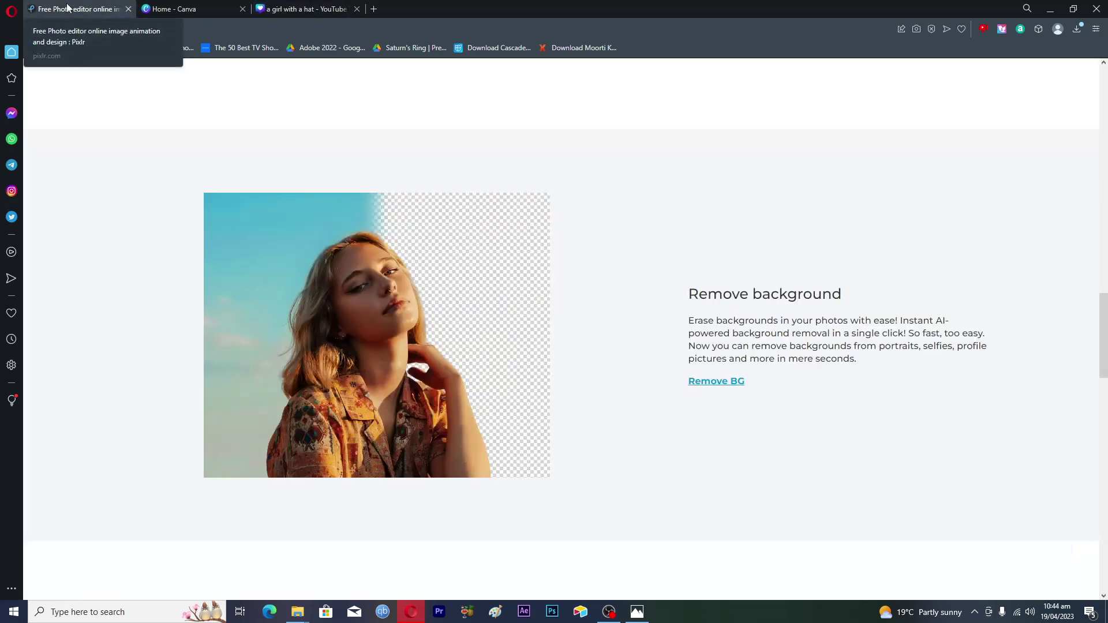
pyautogui.scroll(15, 223, 177)
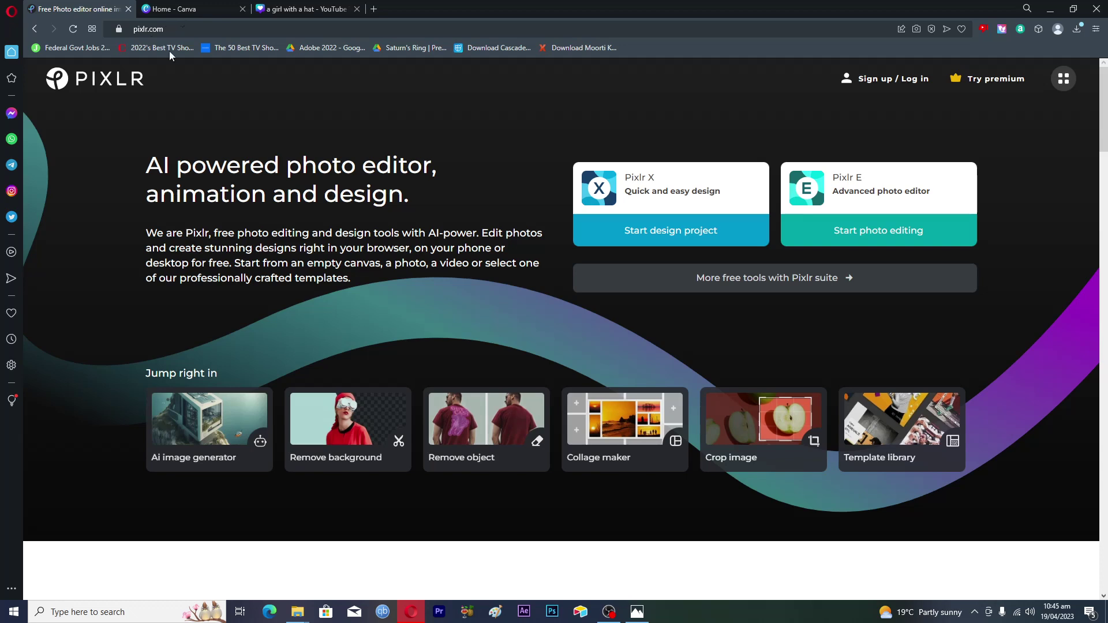
pyautogui.scroll(-10, 90, 251)
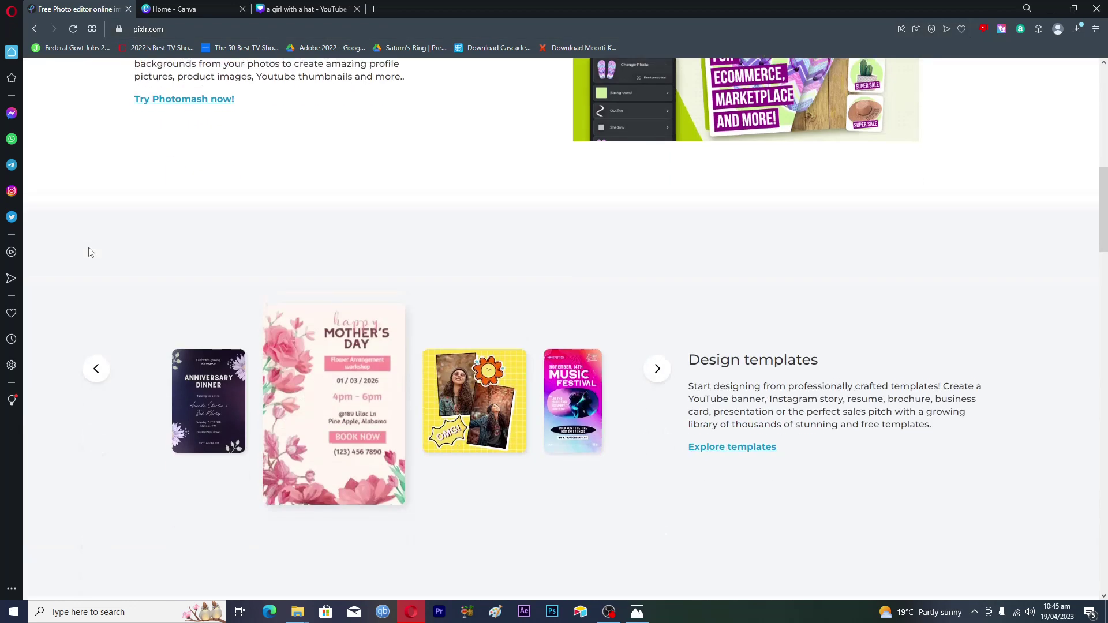
pyautogui.scroll(-14, 89, 252)
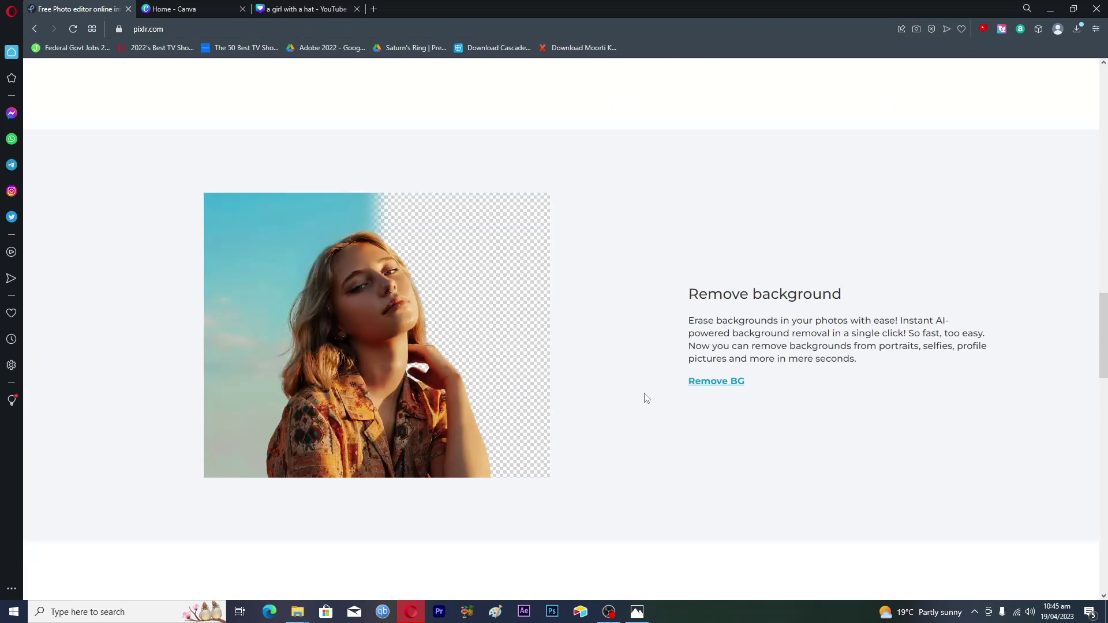
pyautogui.click(703, 387)
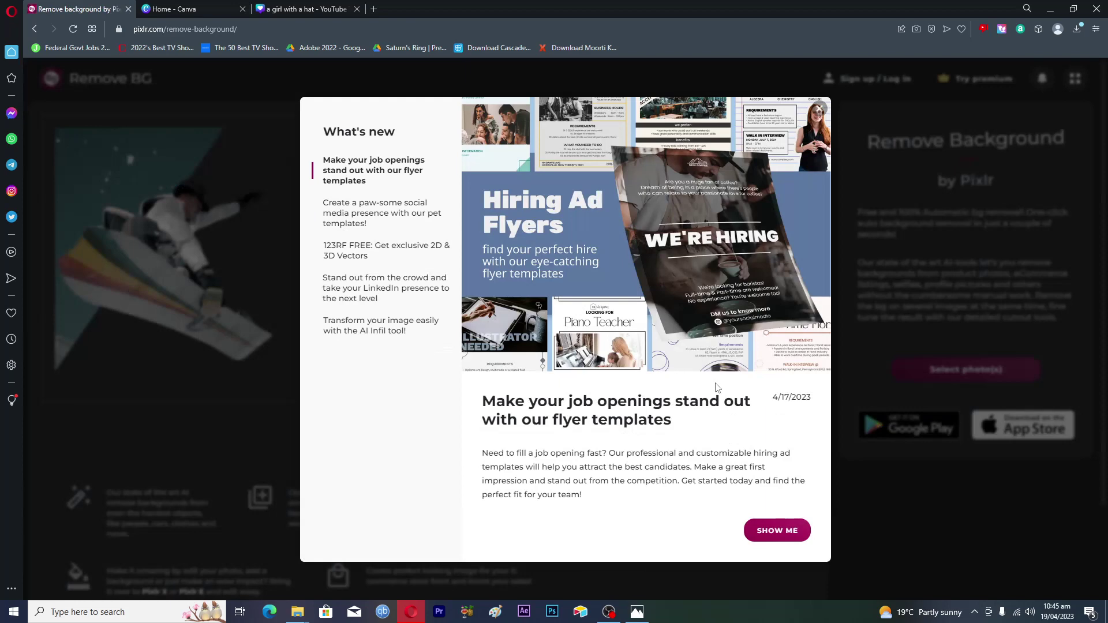
# Upload 'a girl with a hat.png' from Downloads to Pixlr Remove BG.
pyautogui.click(820, 111)
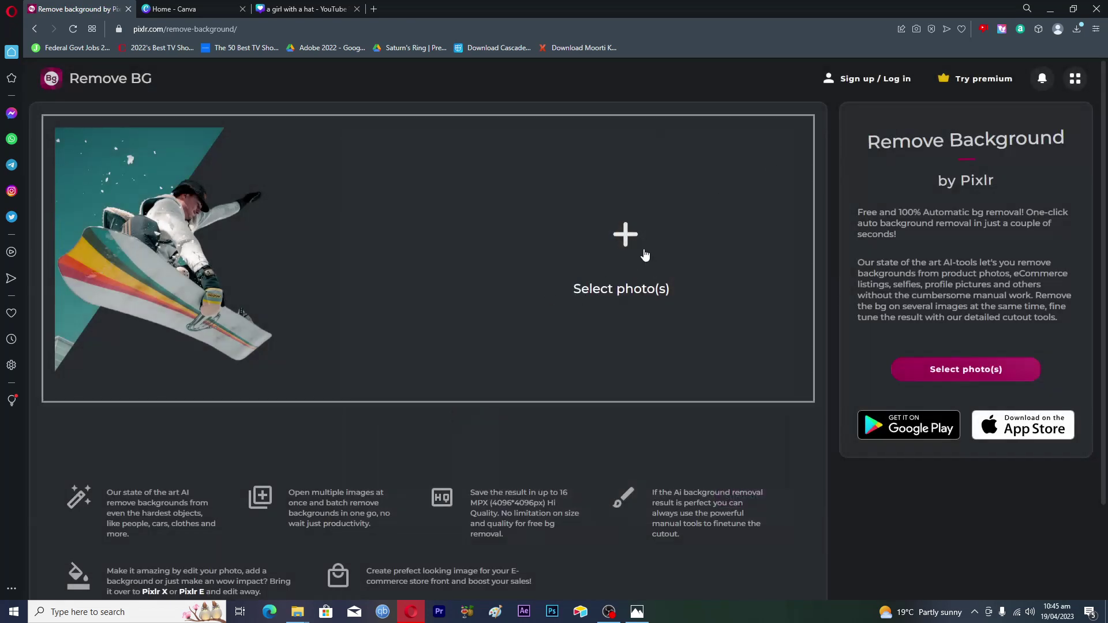
pyautogui.click(628, 241)
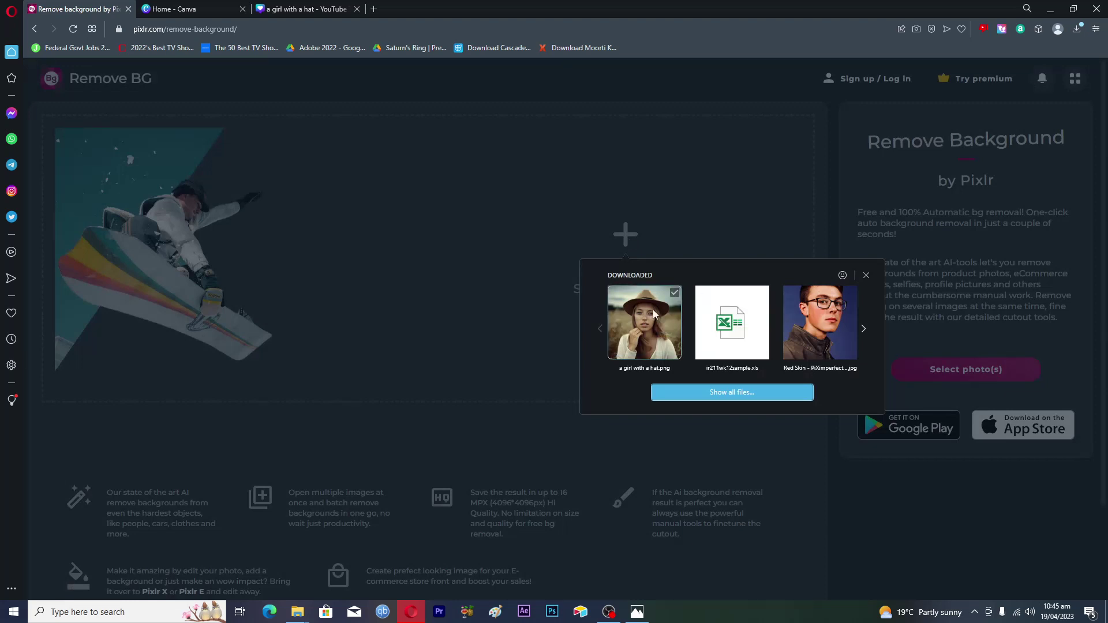
pyautogui.click(728, 393)
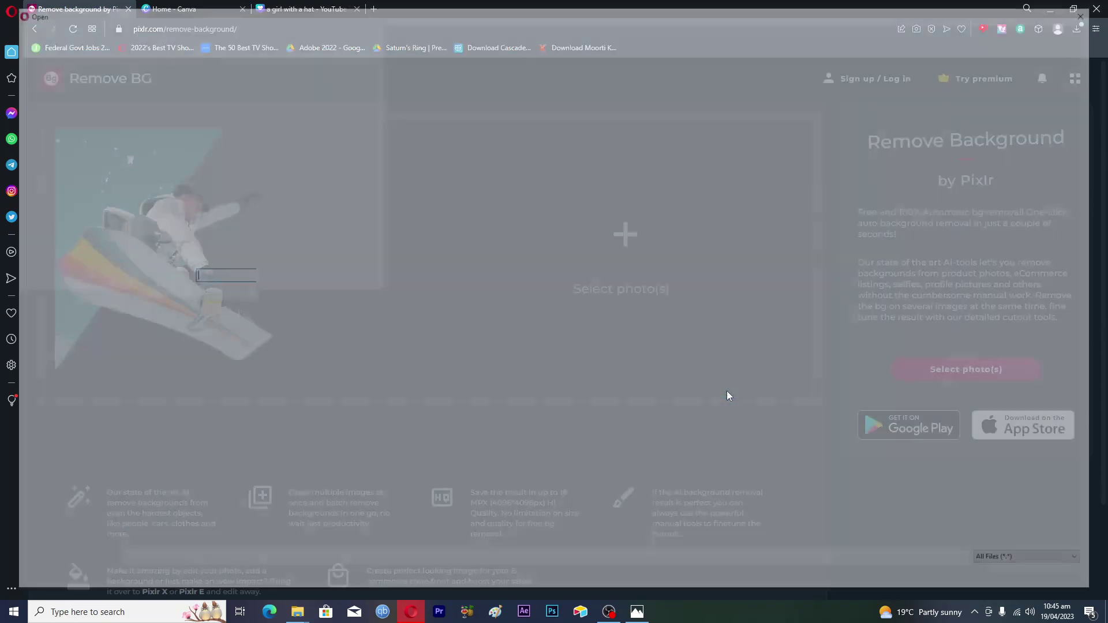
pyautogui.click(58, 107)
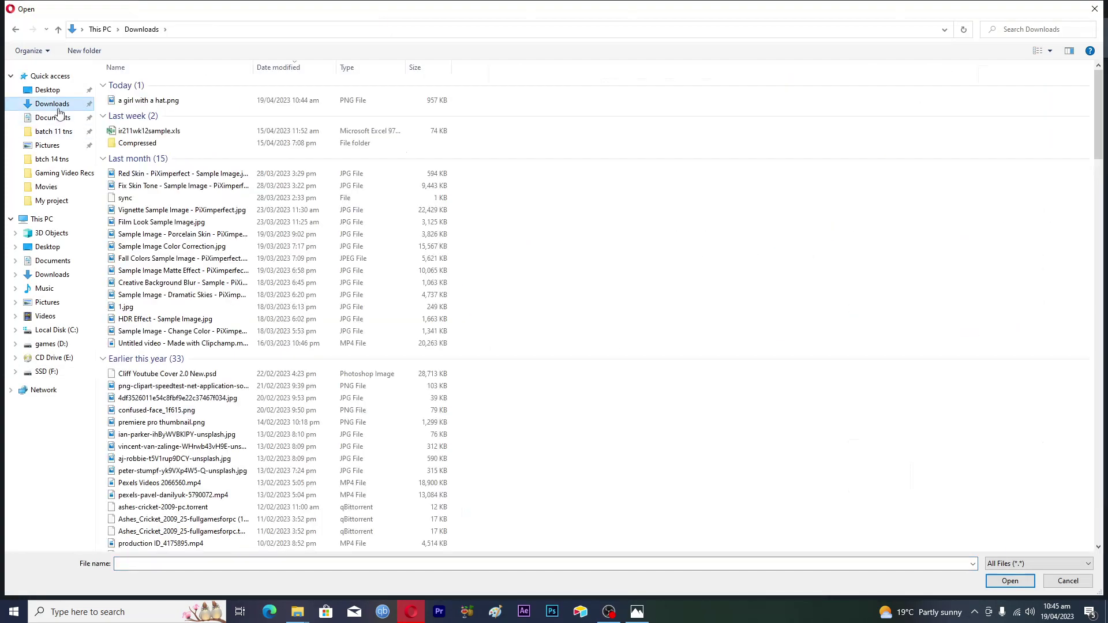
pyautogui.click(144, 103)
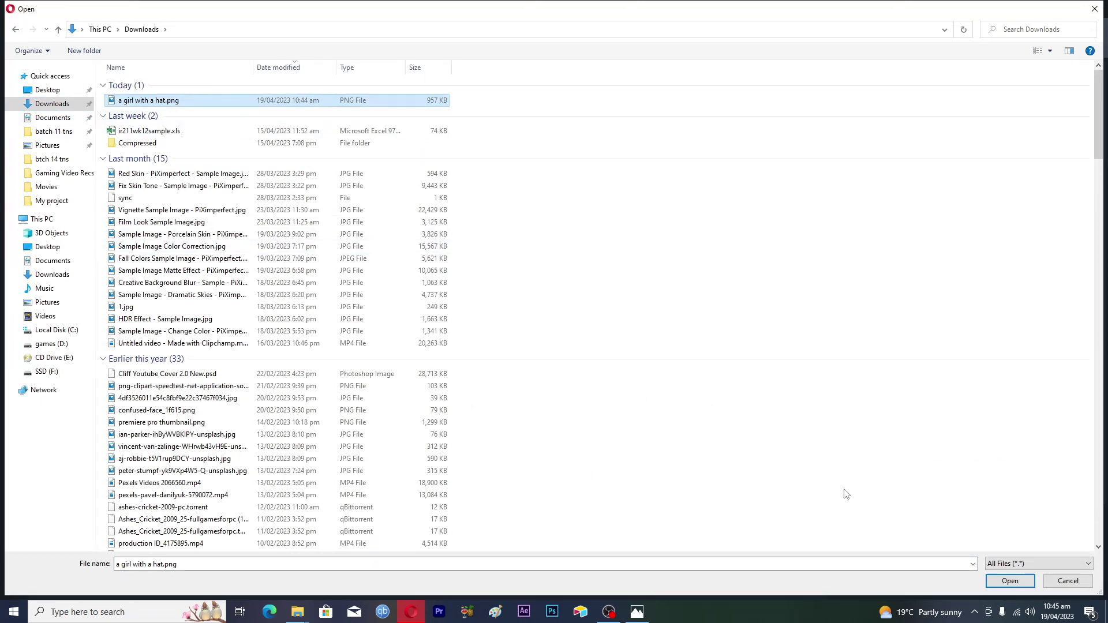
pyautogui.click(1010, 581)
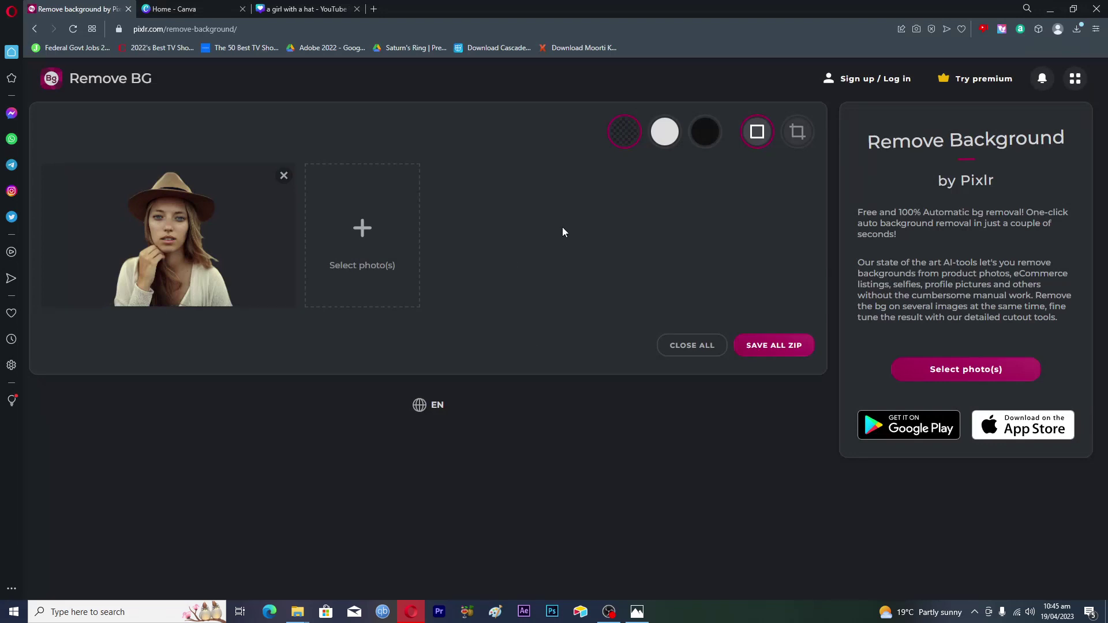
# Preview white, black and transparent backgrounds, then save the transparent cutout as 'a girl with a hat (1).png'.
pyautogui.click(662, 140)
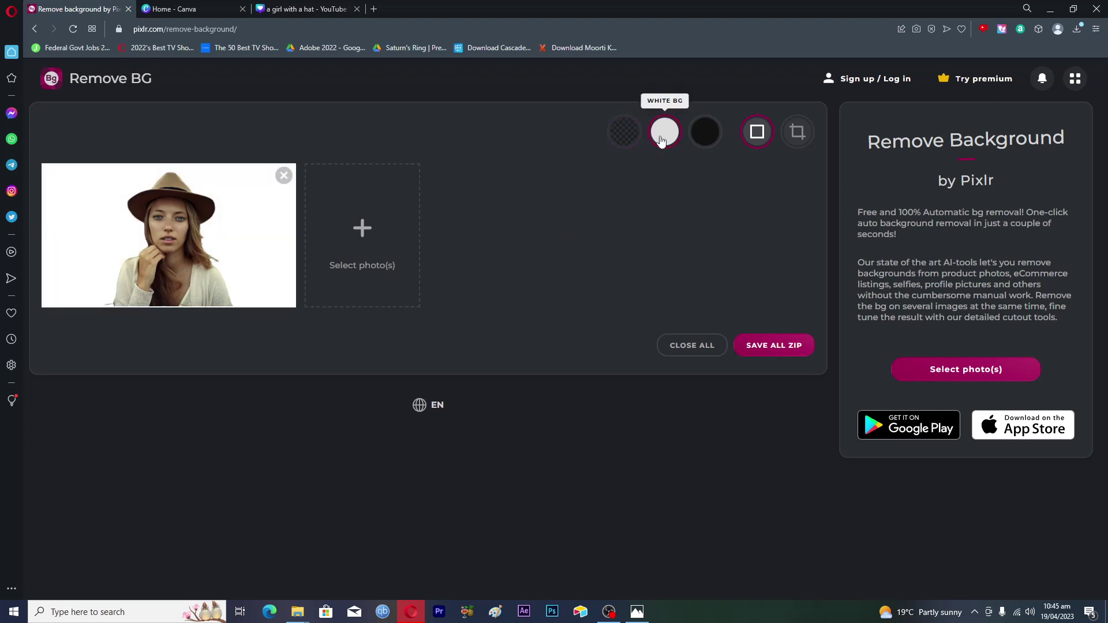
pyautogui.click(714, 141)
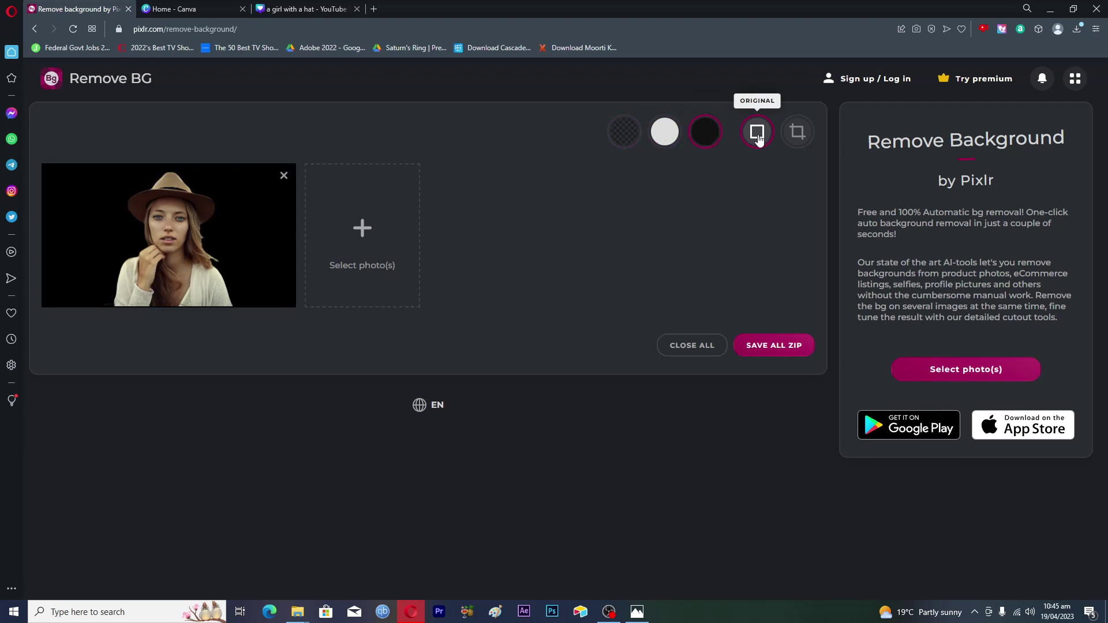
pyautogui.click(625, 142)
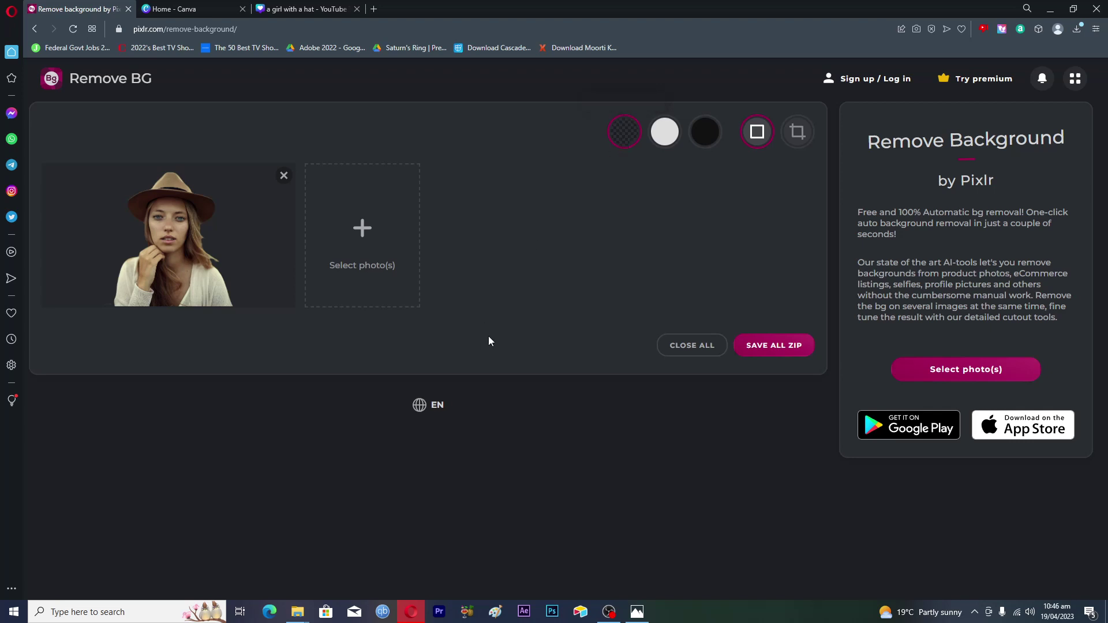
pyautogui.moveTo(231, 272)
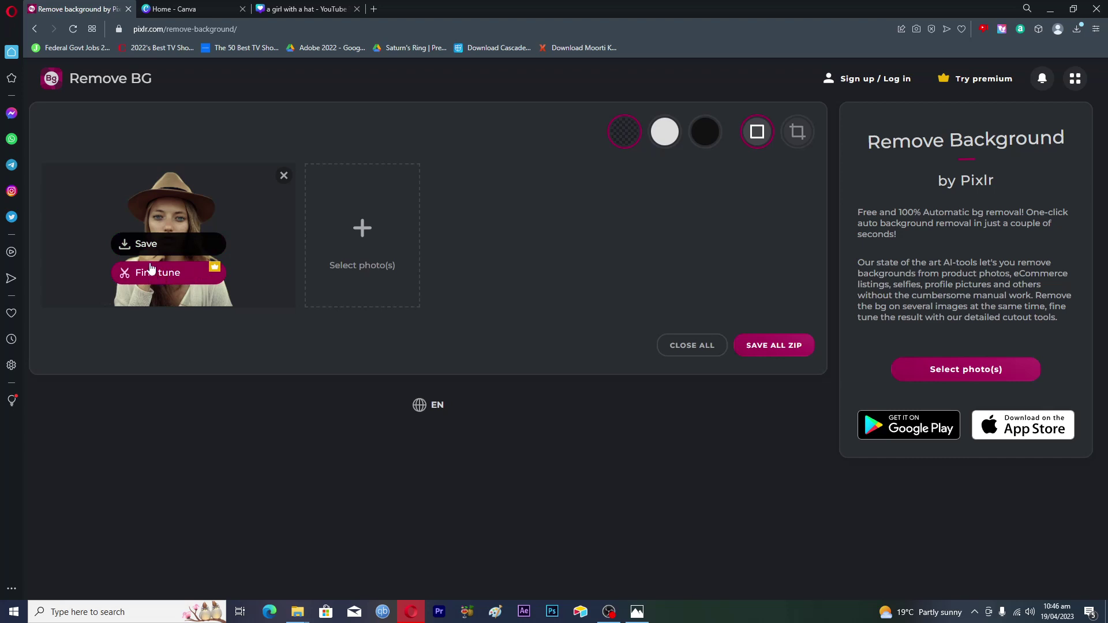
pyautogui.click(145, 246)
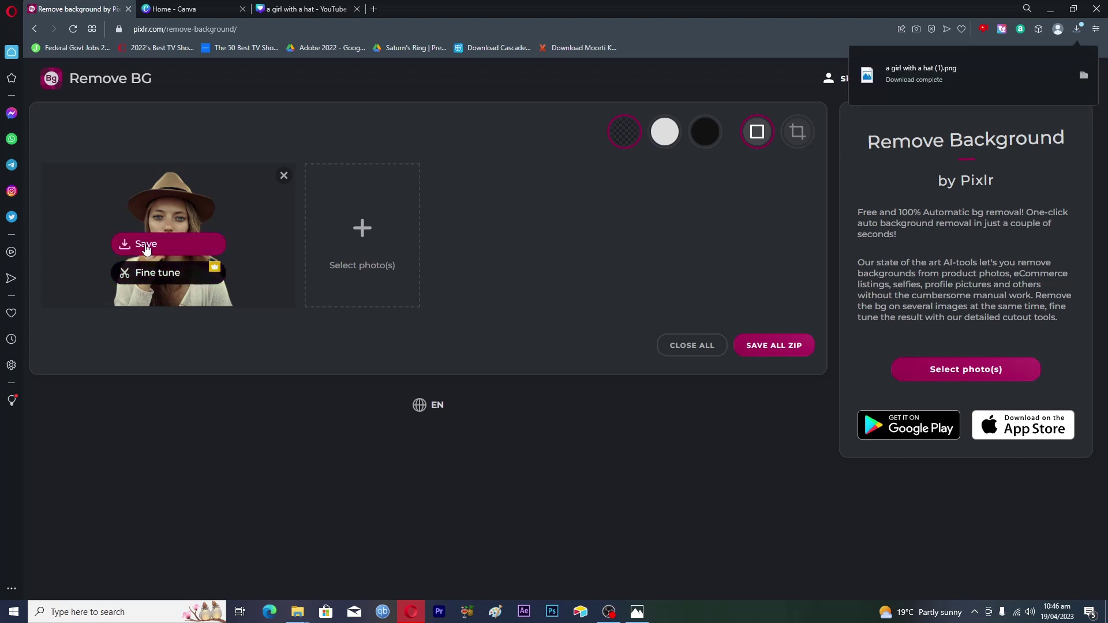
# Open the Downloads folder and preview the transparent cutout PNG in Photos.
pyautogui.click(1083, 75)
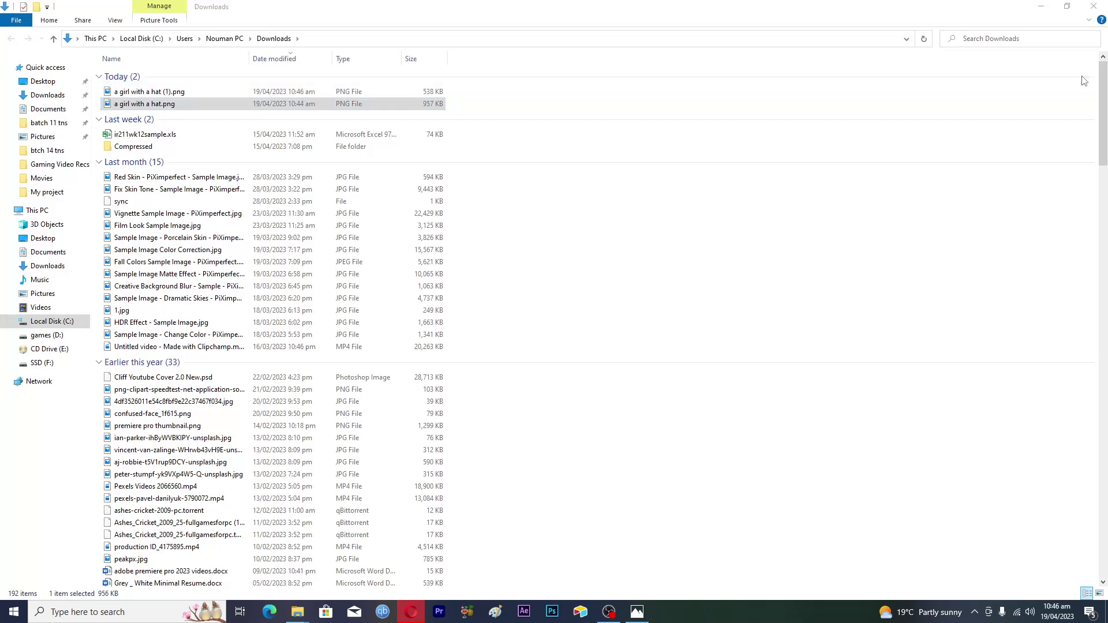
pyautogui.doubleClick(163, 94)
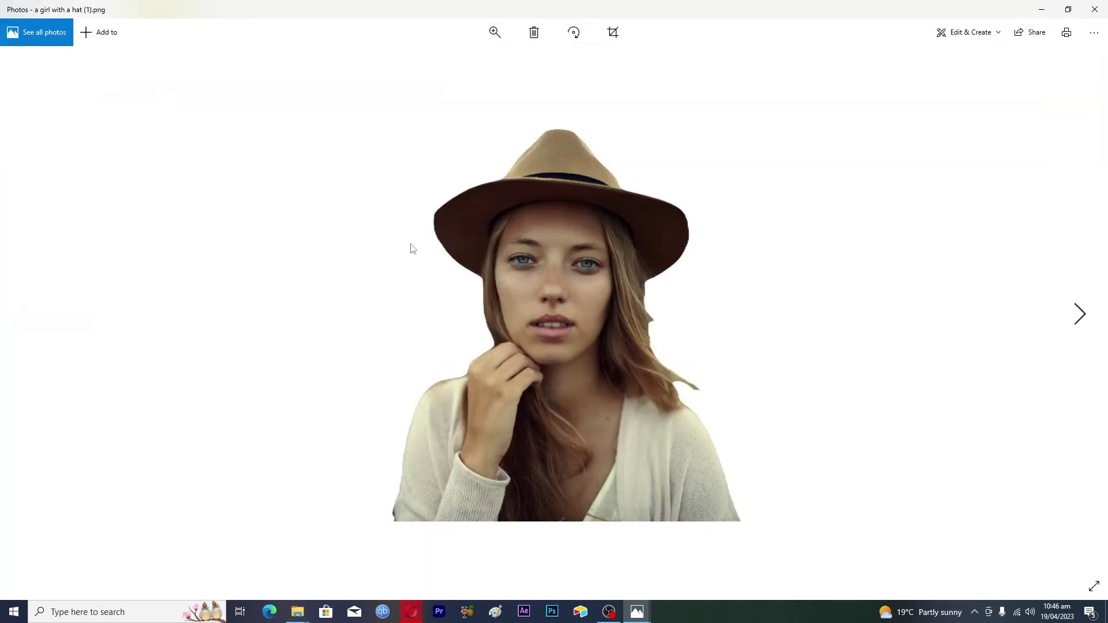
pyautogui.click(1095, 10)
# Compare with the original hat photo, then go back to the Canva design in Opera.
pyautogui.click(163, 104)
pyautogui.doubleClick(163, 104)
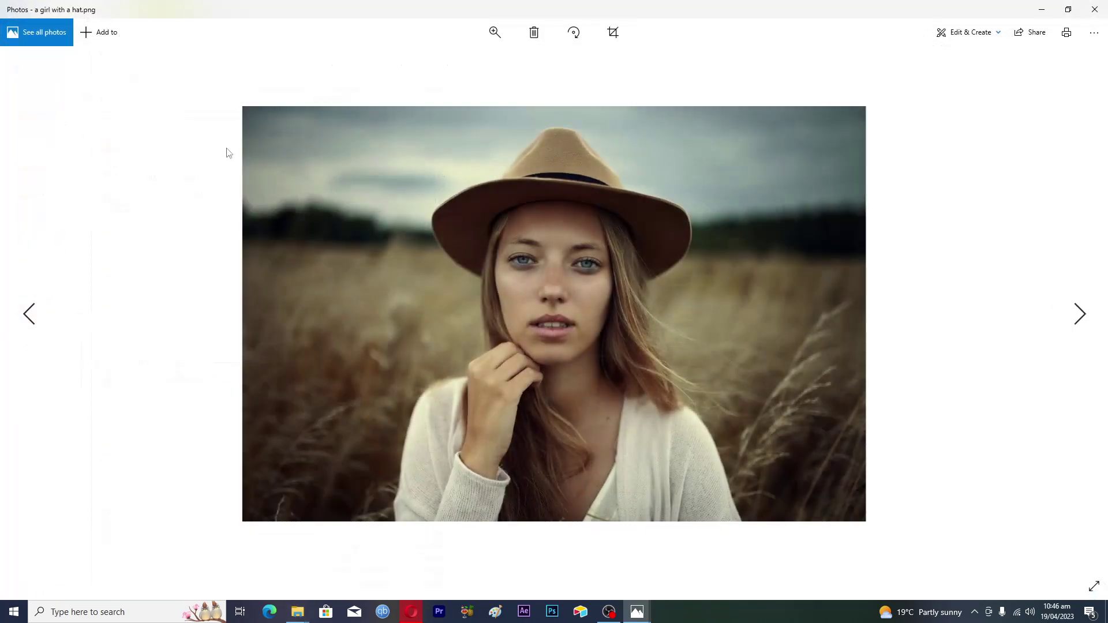
pyautogui.click(1095, 9)
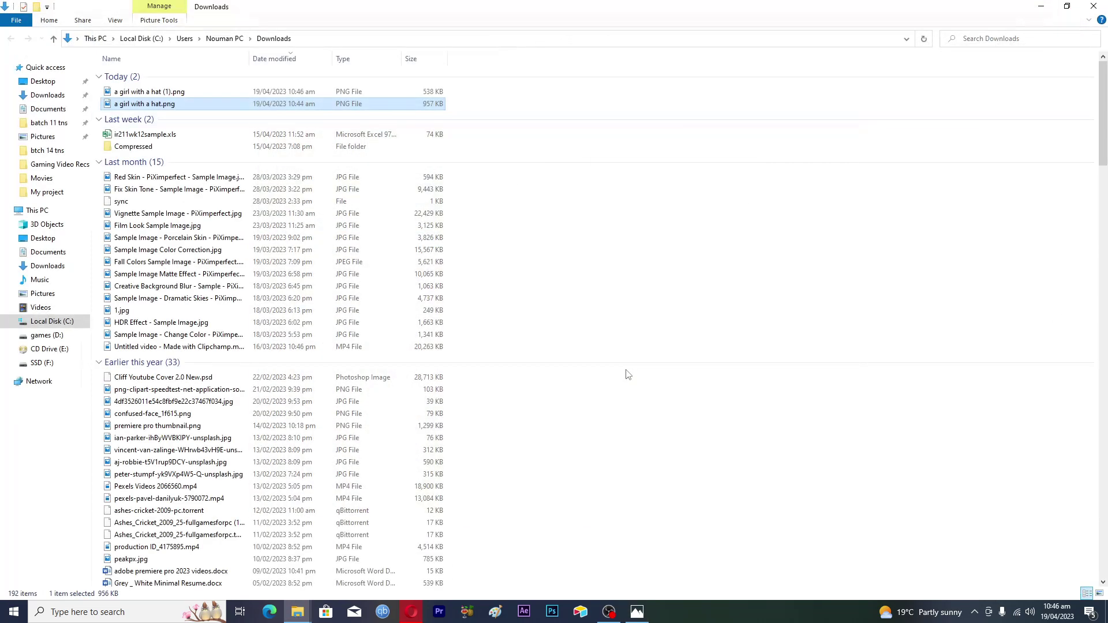
pyautogui.click(411, 612)
pyautogui.click(307, 9)
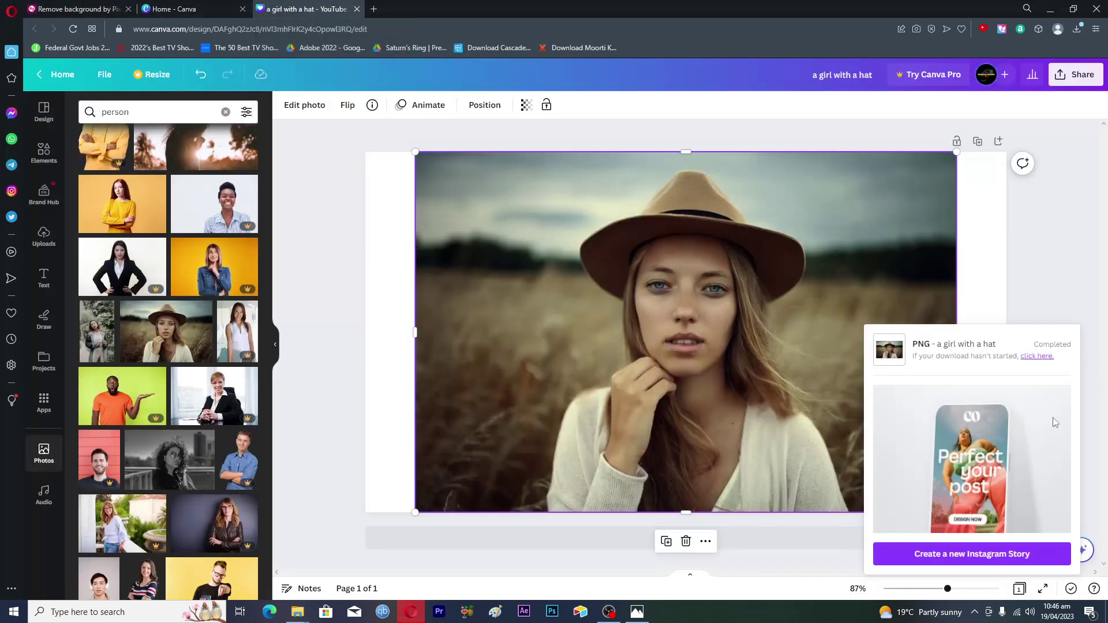
# Upload 'a girl with a hat (1).png' from Downloads into Canva's Uploads.
pyautogui.click(1074, 311)
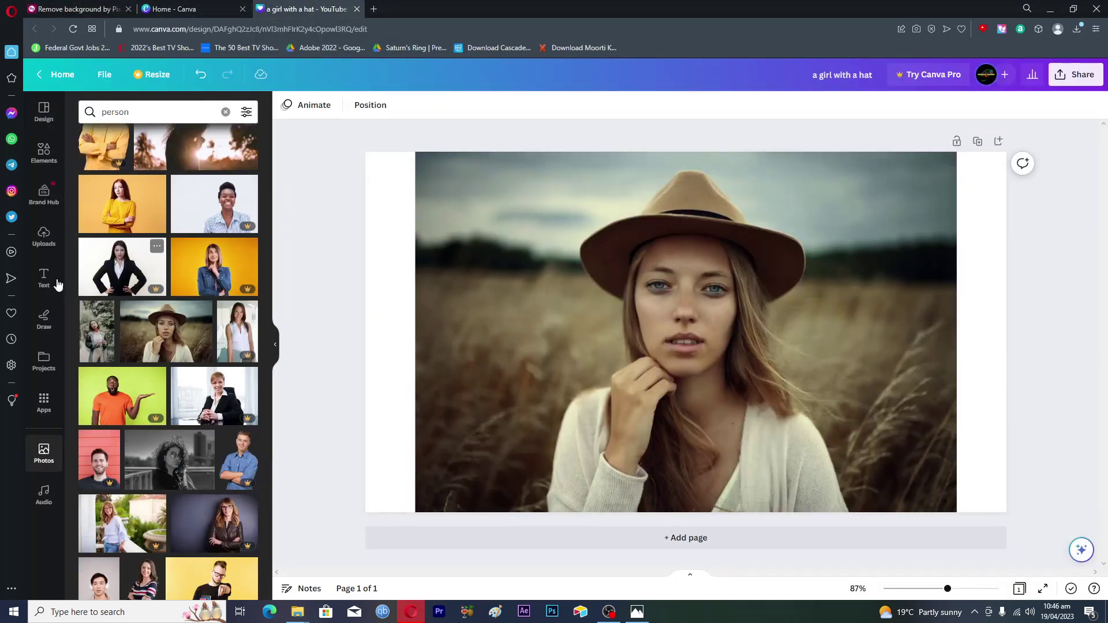
pyautogui.click(44, 236)
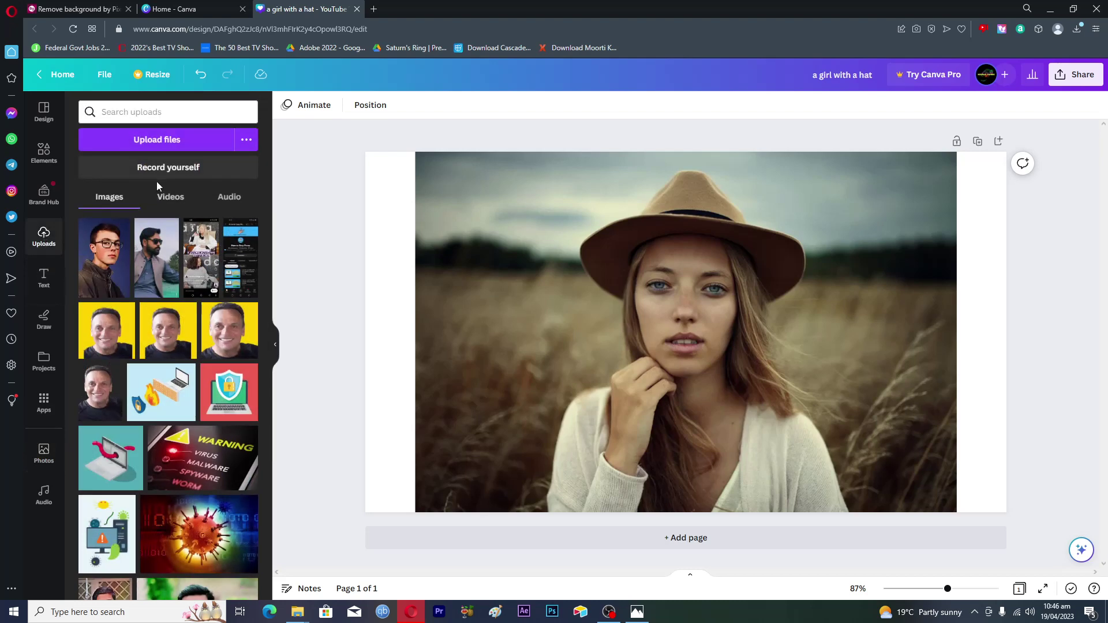
pyautogui.click(155, 140)
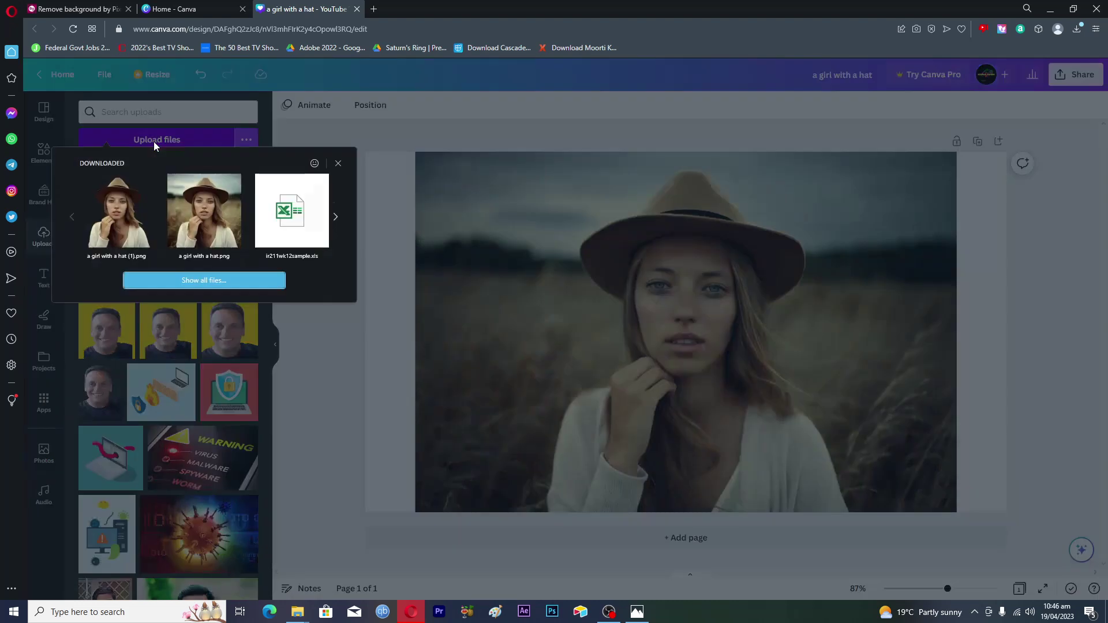
pyautogui.click(115, 211)
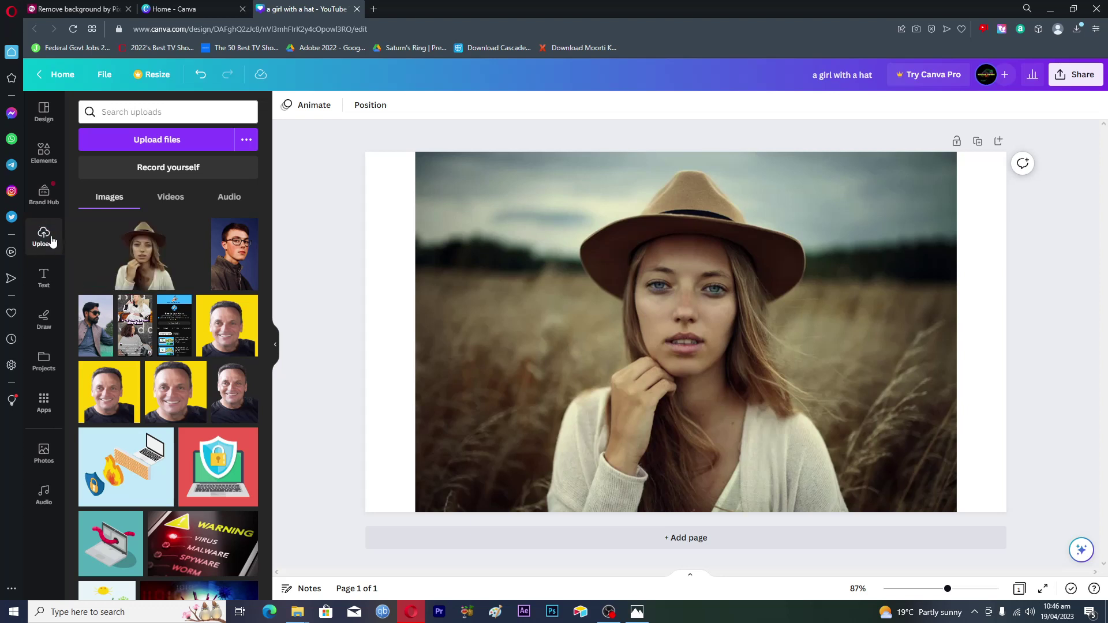
# Shrink the field photo aside and add the uploaded cutout to the page.
pyautogui.click(498, 255)
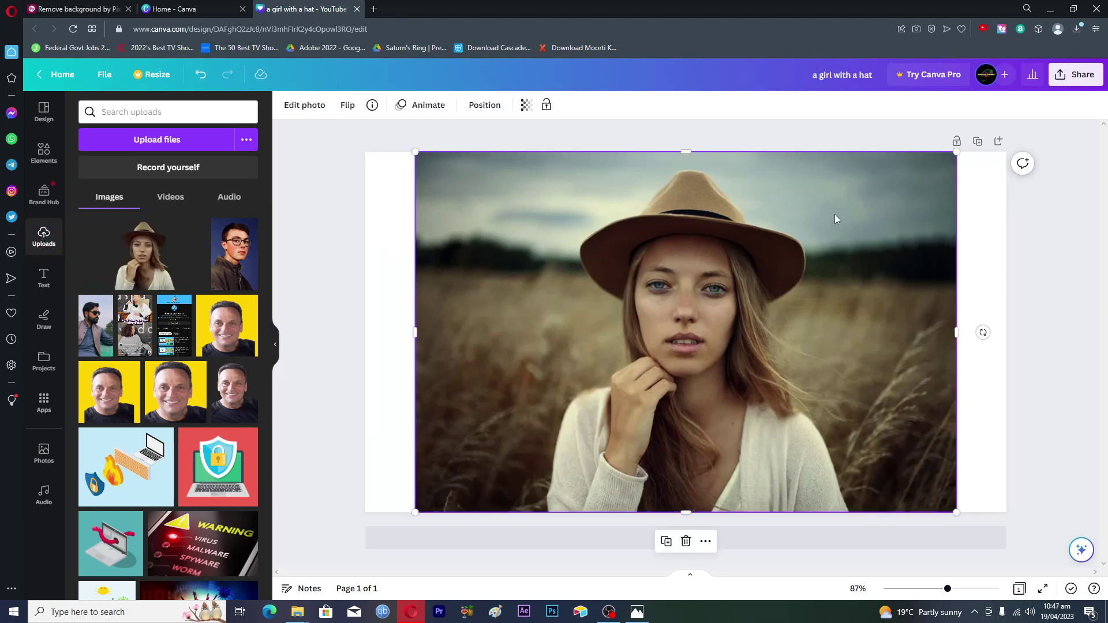
pyautogui.moveTo(414, 152); pyautogui.dragTo(594, 267)
pyautogui.moveTo(635, 316); pyautogui.dragTo(914, 290)
pyautogui.click(158, 261)
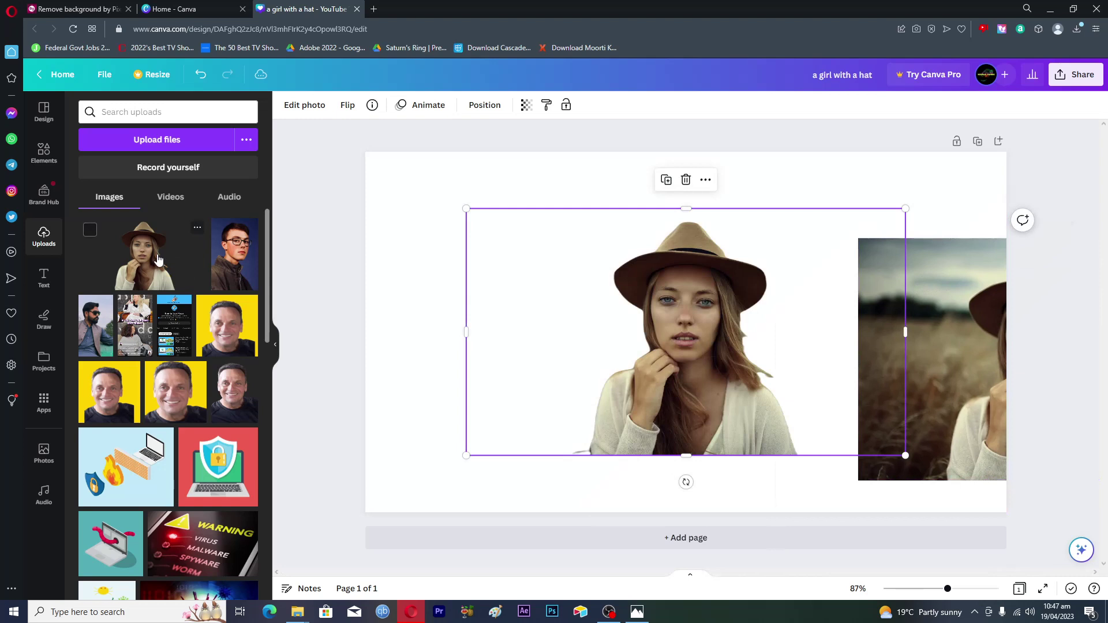
pyautogui.moveTo(594, 330); pyautogui.dragTo(542, 351)
pyautogui.moveTo(905, 345); pyautogui.dragTo(830, 347)
pyautogui.moveTo(819, 348); pyautogui.dragTo(788, 337)
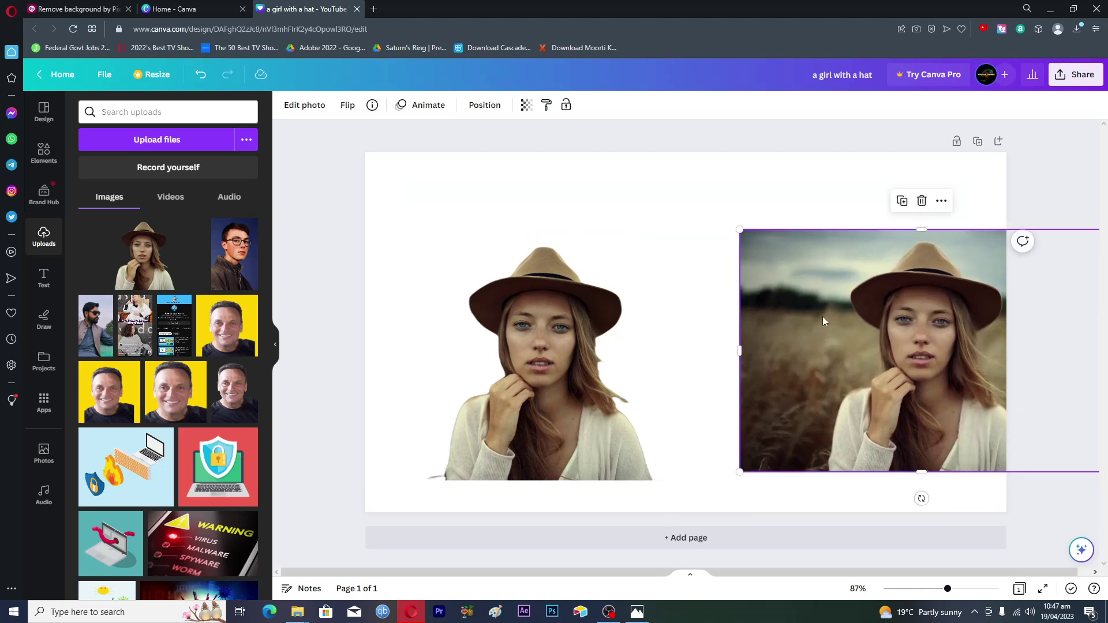
# Delete the old field photo, centre the cutout and set it as background.
pyautogui.click(921, 201)
pyautogui.click(667, 319)
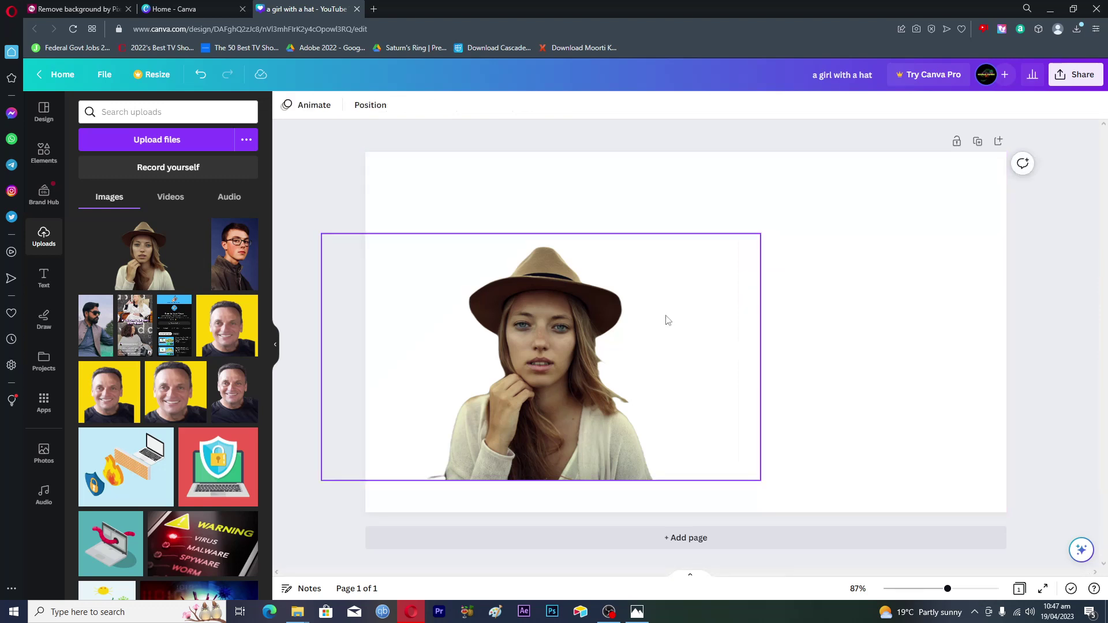
pyautogui.moveTo(565, 331); pyautogui.dragTo(724, 311)
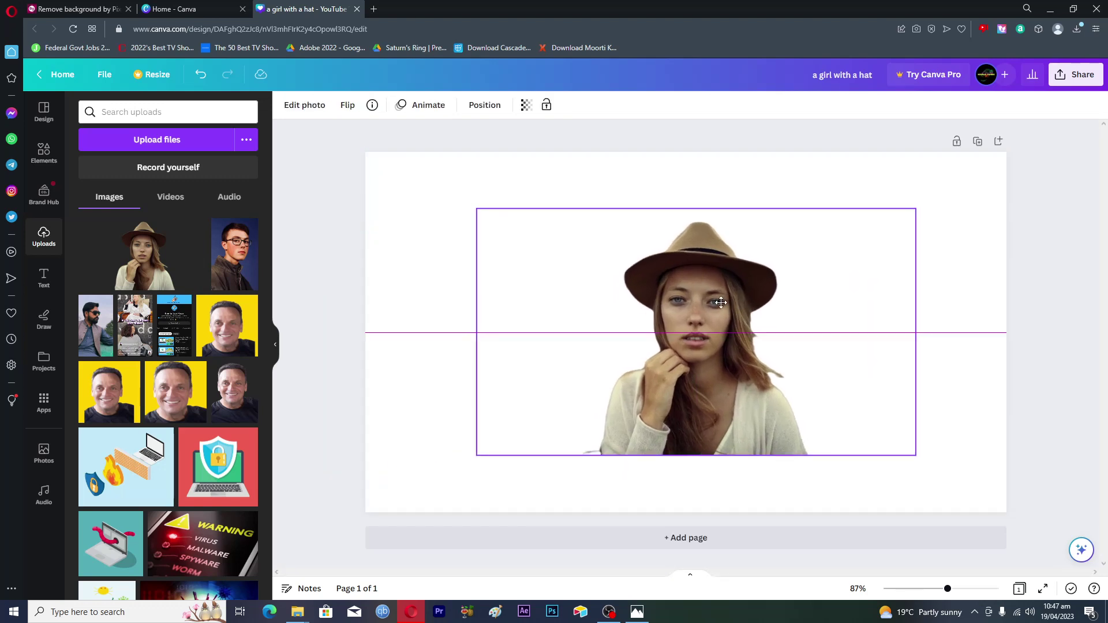
pyautogui.rightClick(693, 308)
pyautogui.click(744, 558)
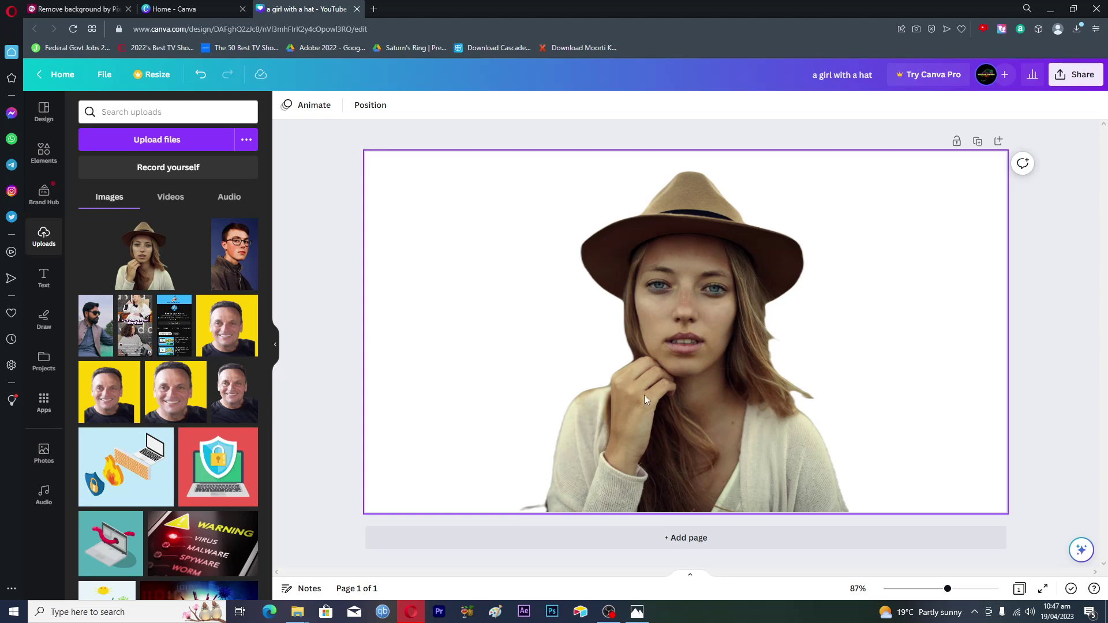
# Try a dark brown page fill, then undo it to keep white.
pyautogui.click(677, 359)
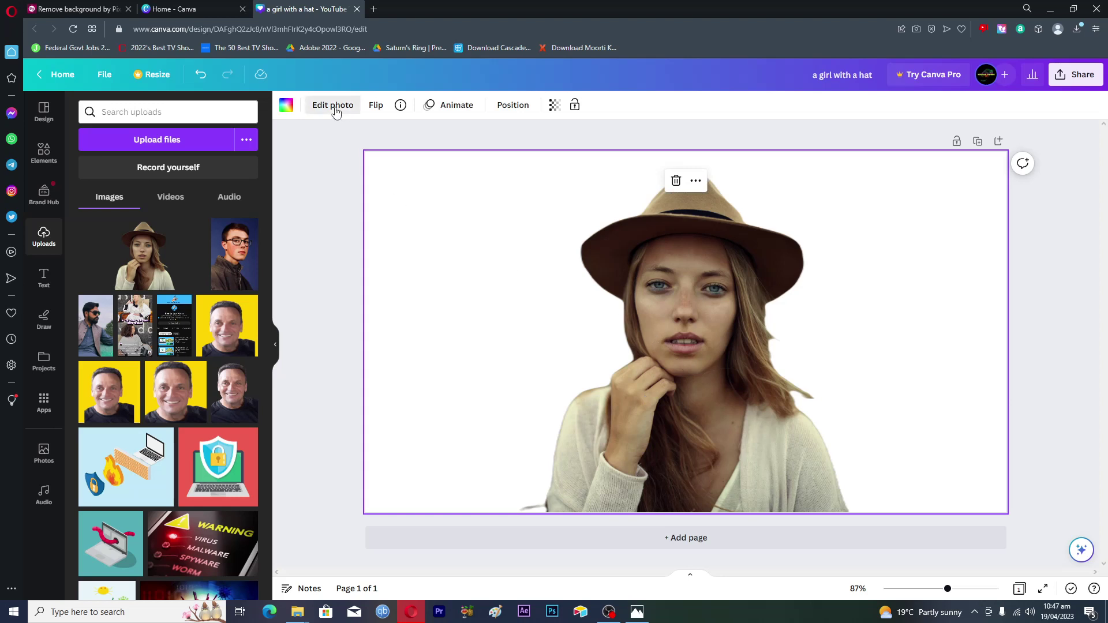
pyautogui.click(286, 106)
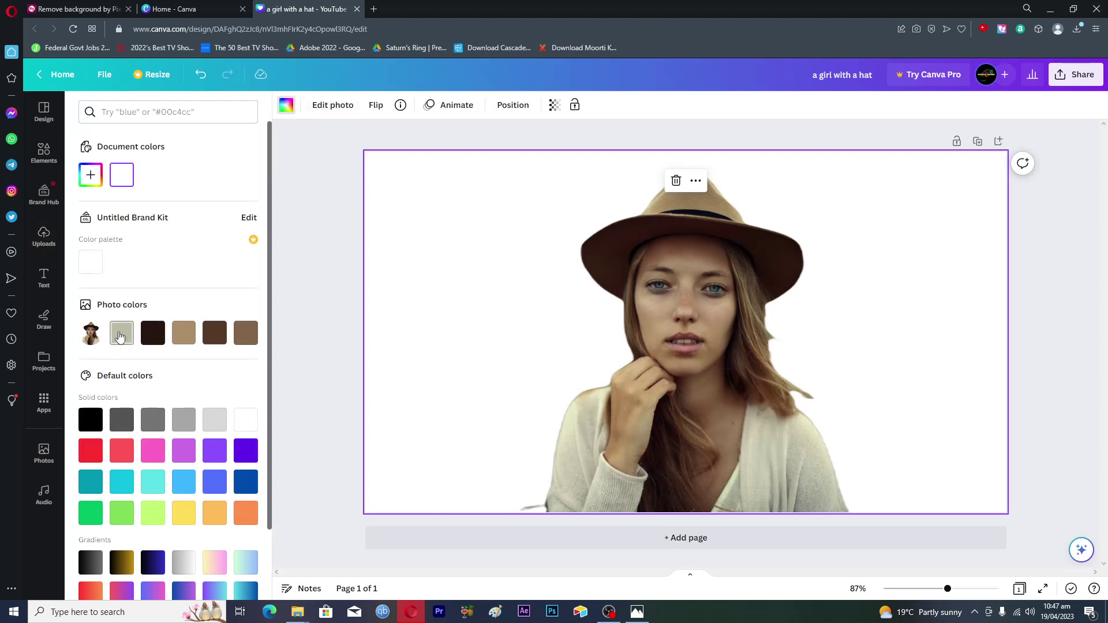
pyautogui.click(161, 339)
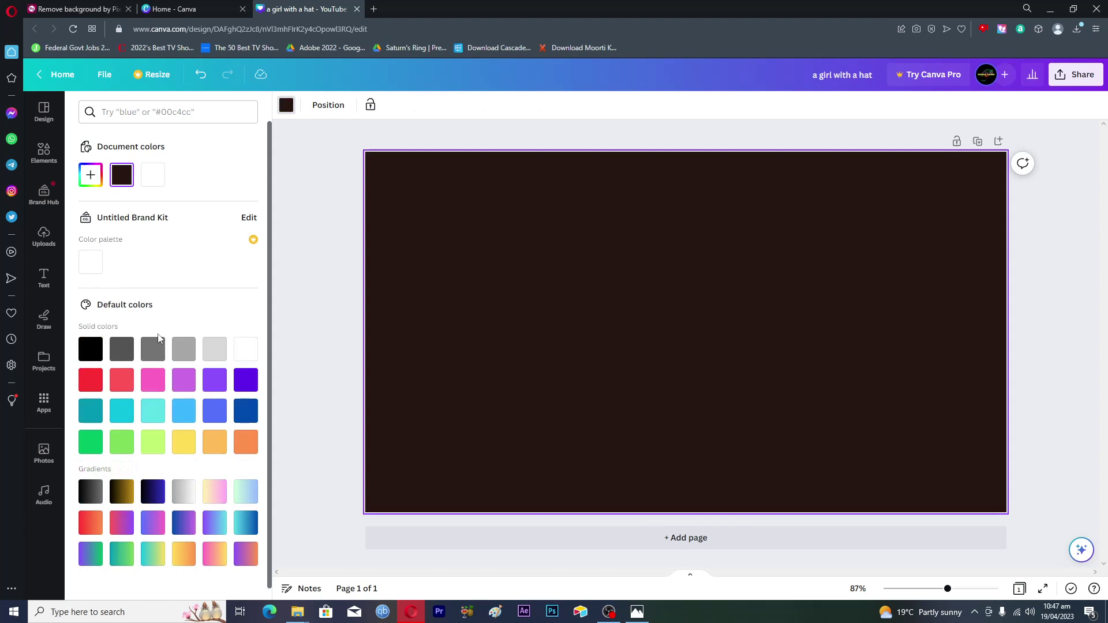
pyautogui.hotkey('ctrl', 'z')
pyautogui.scroll(-2, 203, 400)
pyautogui.scroll(2, 203, 400)
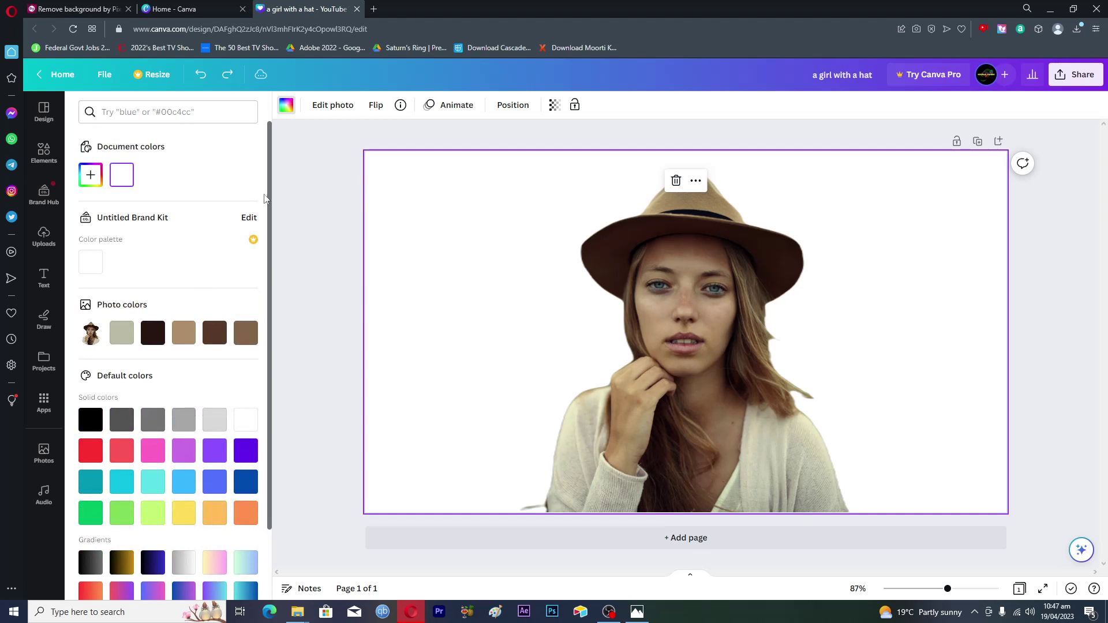
# Apply the Simple page animation to the thumbnail.
pyautogui.click(456, 107)
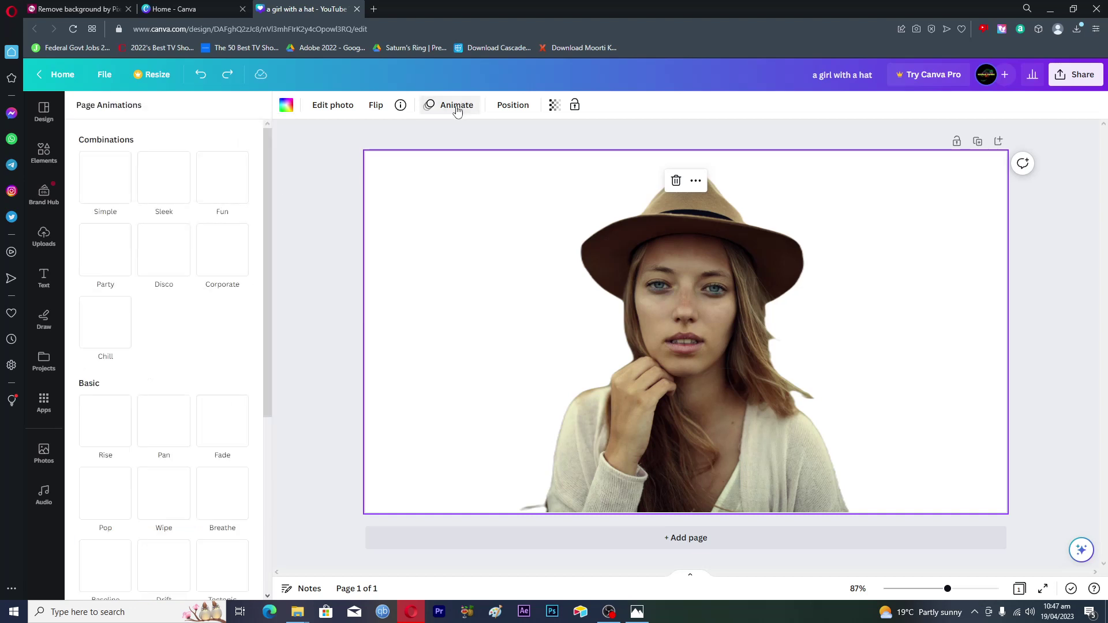
pyautogui.click(103, 177)
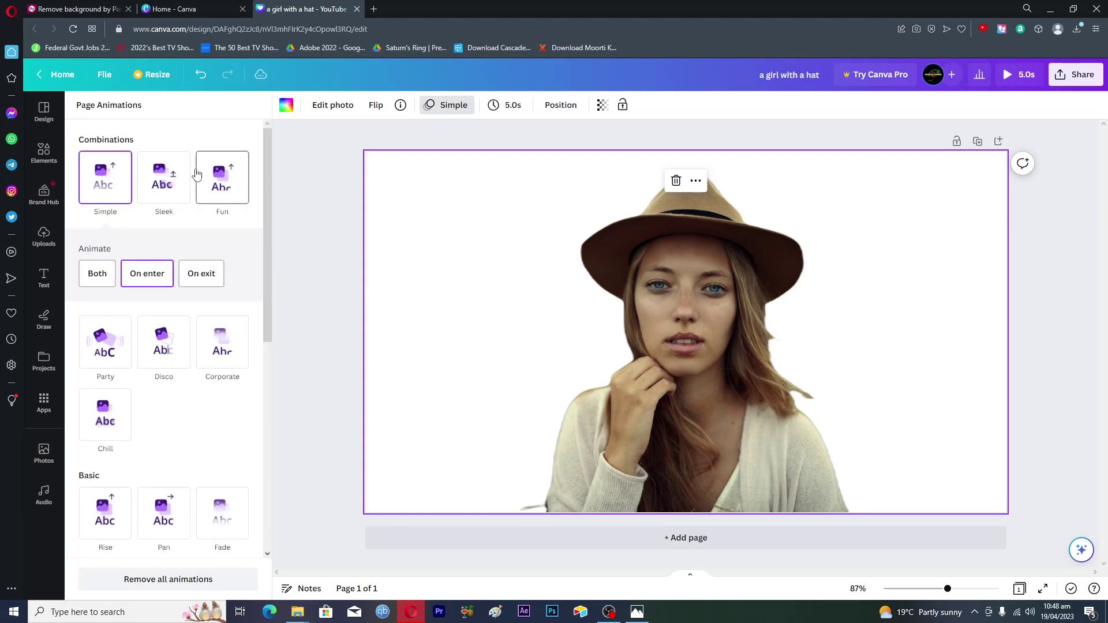
pyautogui.click(56, 274)
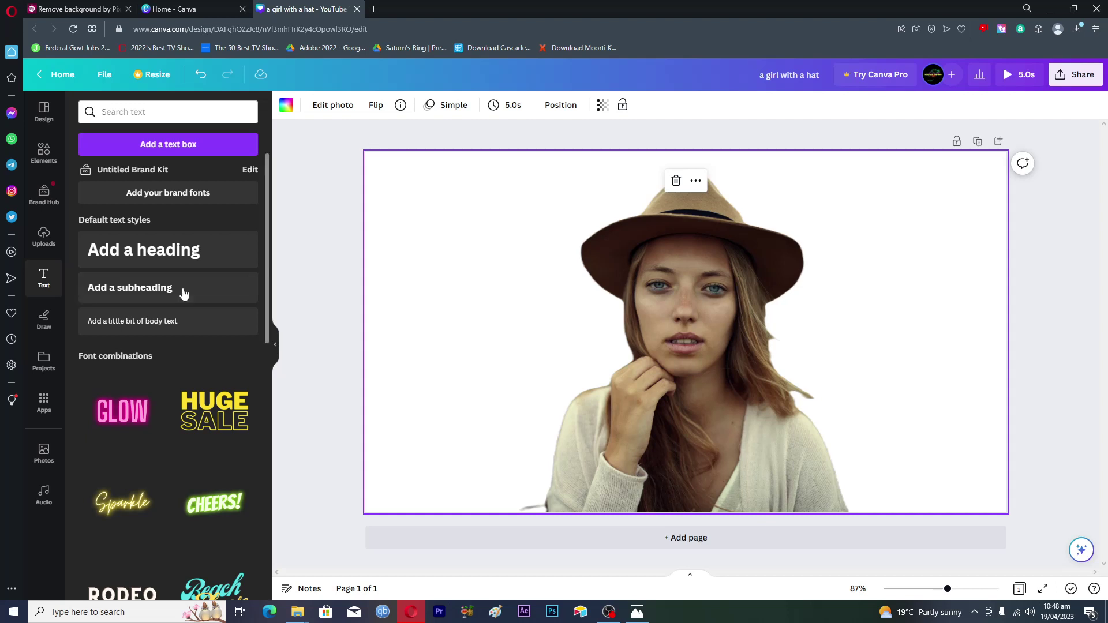
pyautogui.rightClick(464, 253)
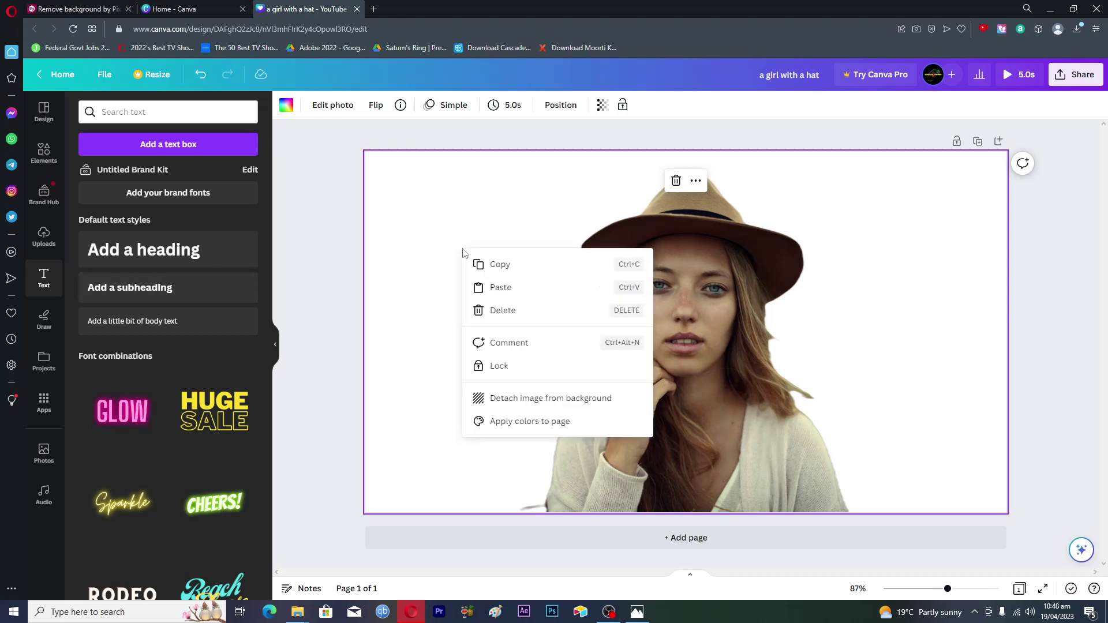
pyautogui.click(472, 238)
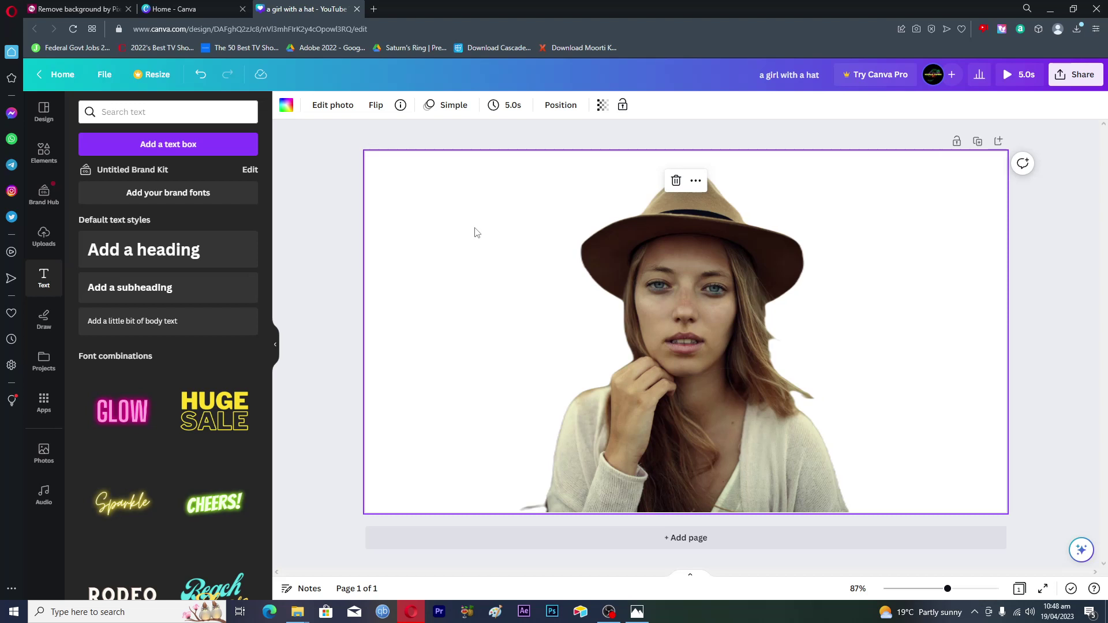
pyautogui.click(350, 214)
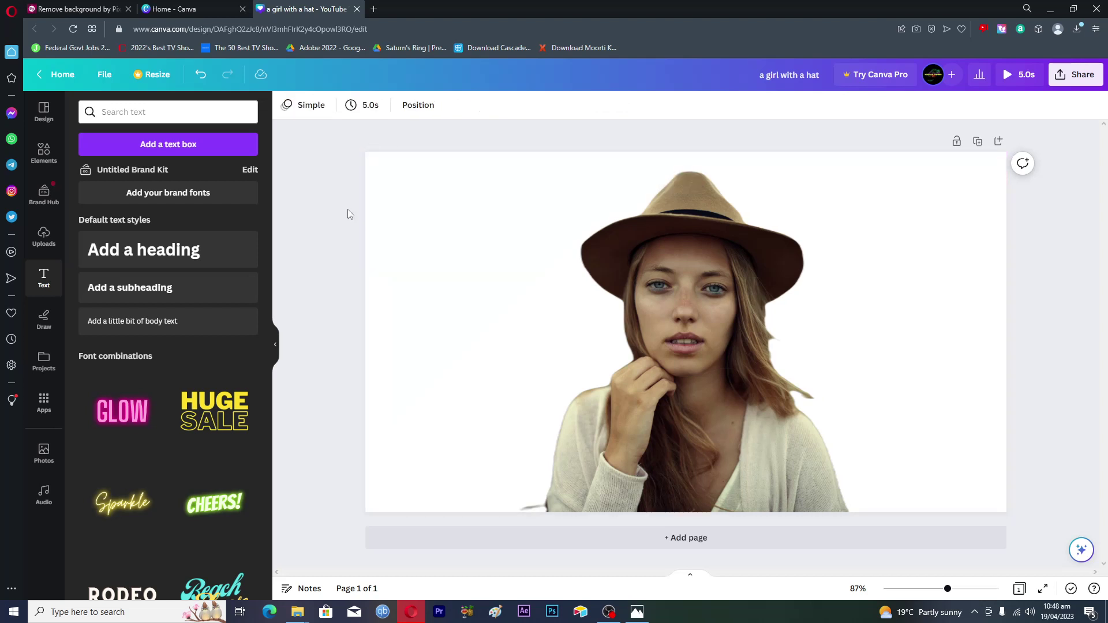